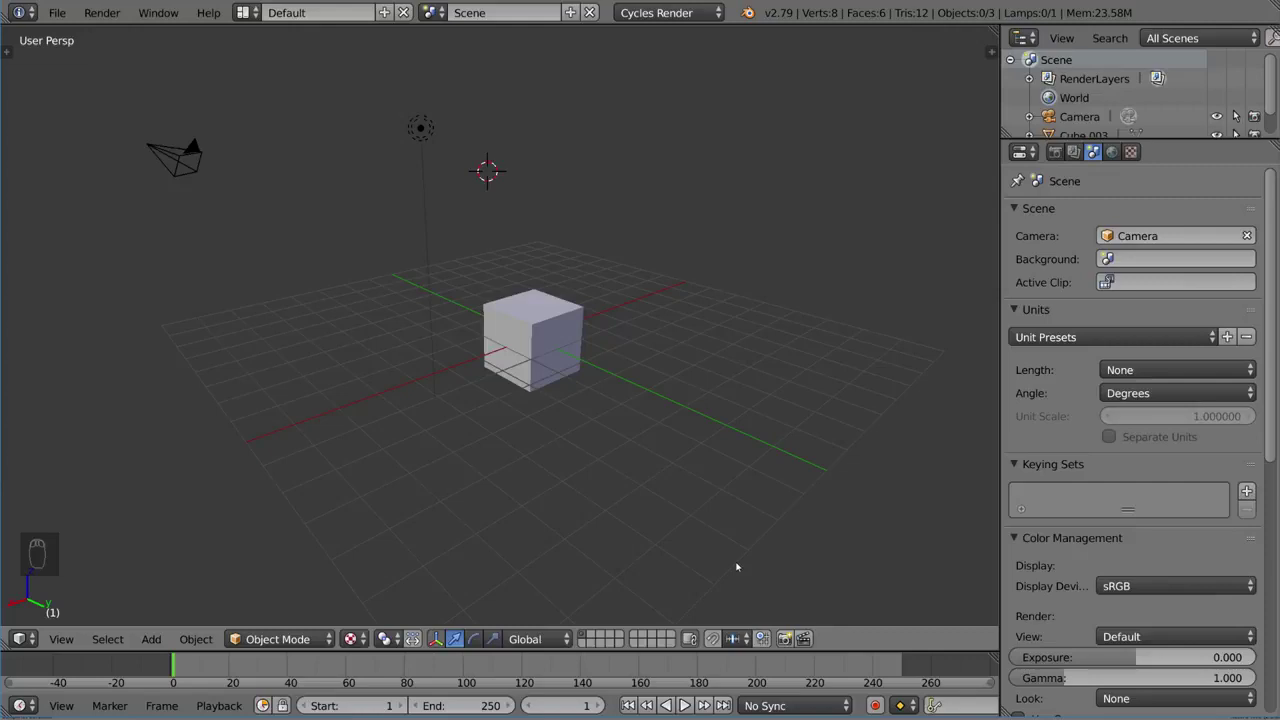
- Select the lone cube in the starting scene
right_click(566, 355)
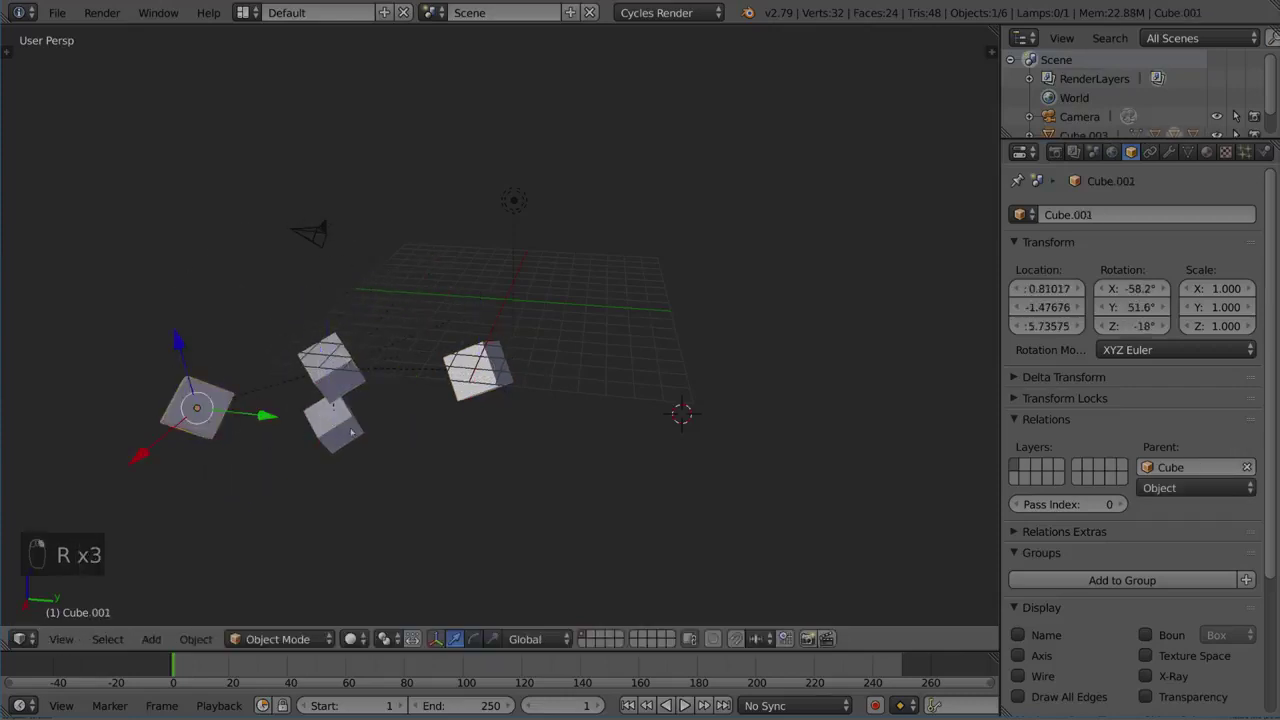
- Move and rotate the child cubes, including Cube.002, to show children following their parents
key("g")
left_click(410, 450)
right_click(334, 421)
key("r")
right_click(368, 420)
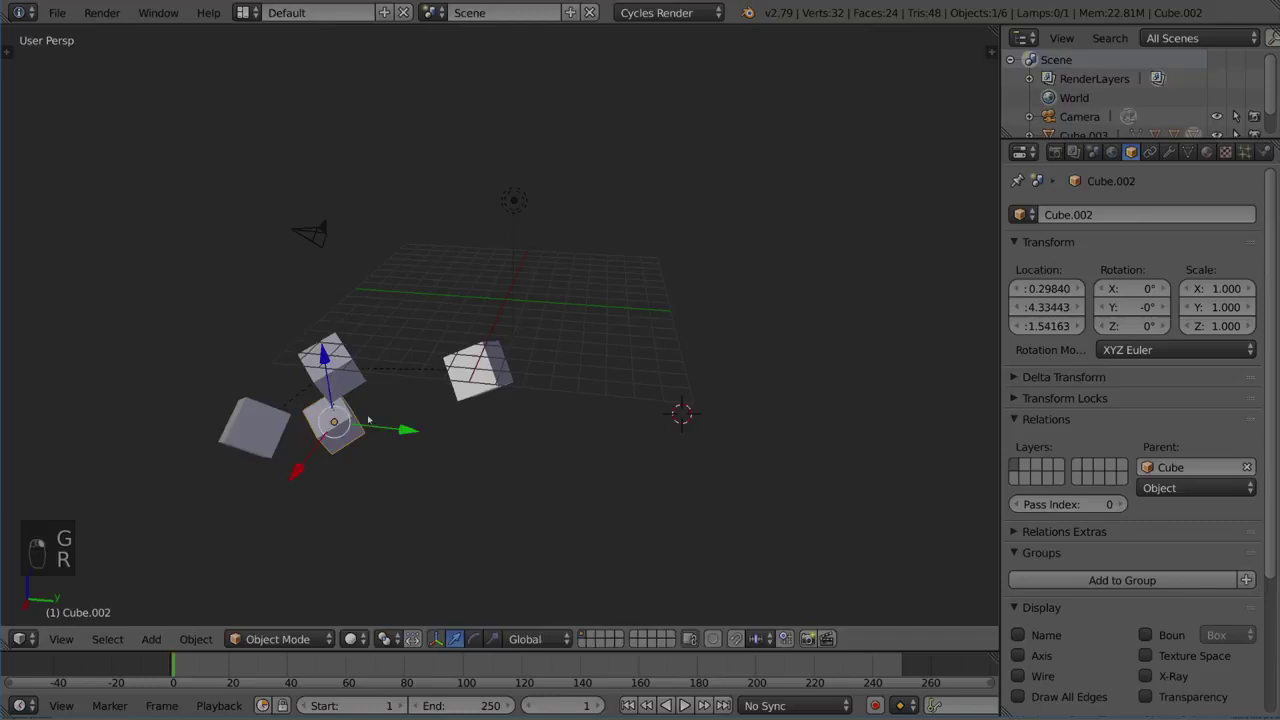
key("g")
left_click(359, 446)
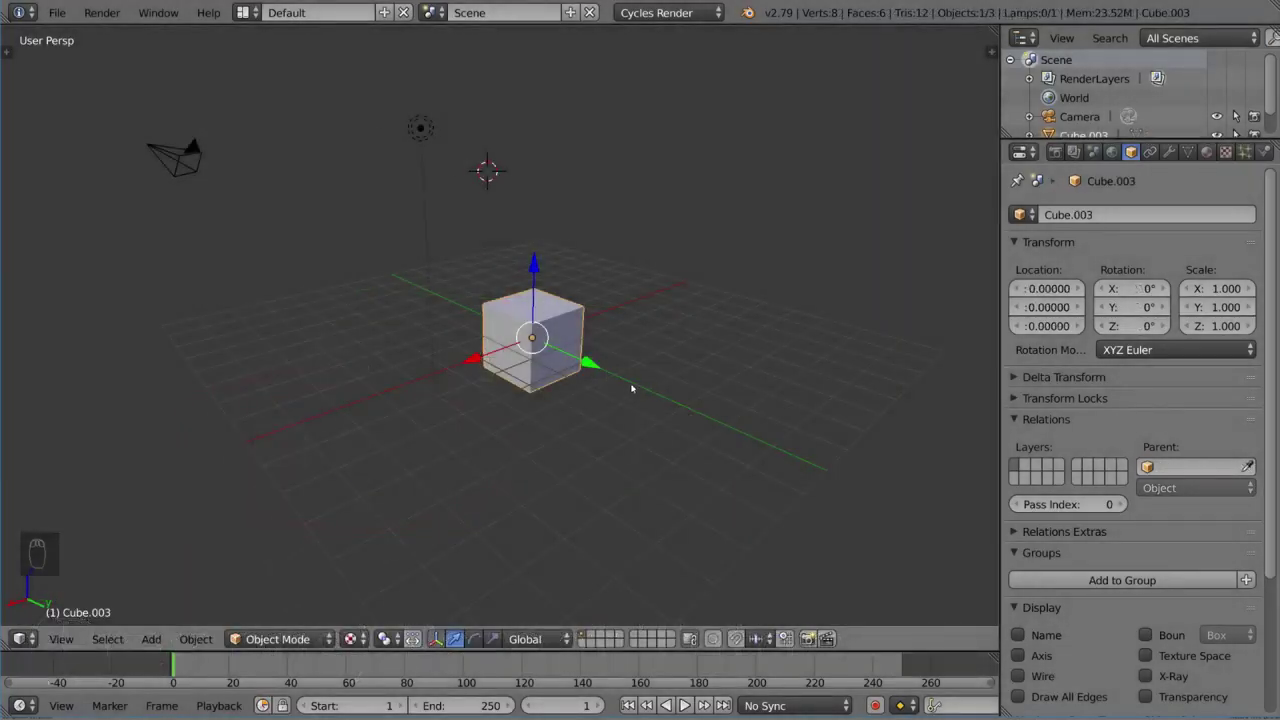
- Make three copies of the cube, placed above, to the right, and to the left
middle_click_drag(632, 388, 594, 386)
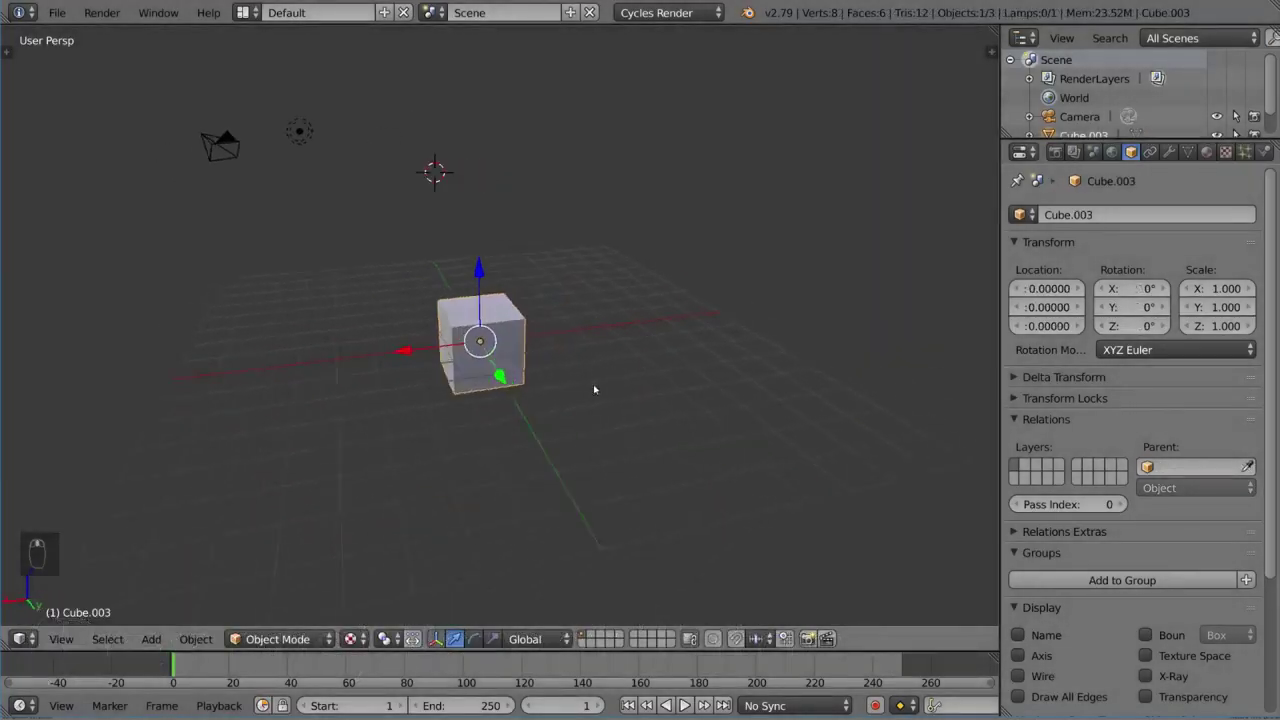
key("shift+d")
left_click(662, 280)
key("shift+d")
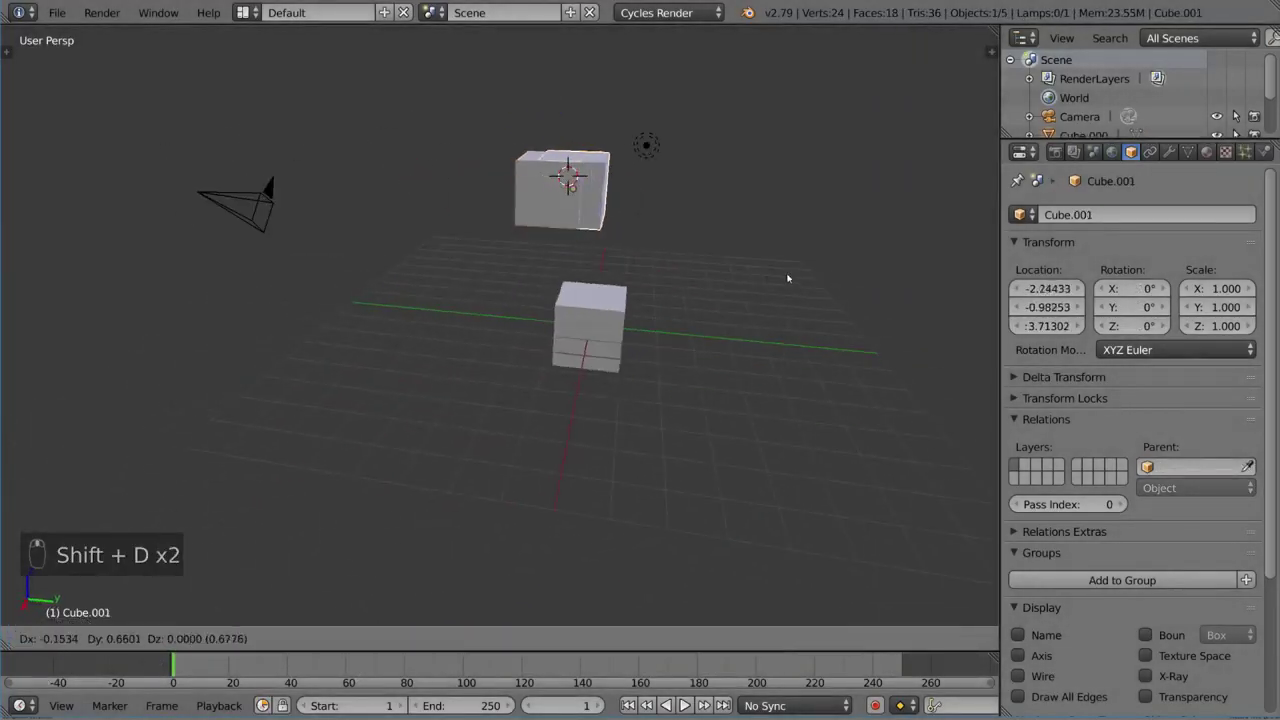
left_click(920, 294)
middle_click_drag(920, 294, 748, 289)
right_click(575, 315)
middle_click_drag(575, 315, 543, 350)
key("shift+d")
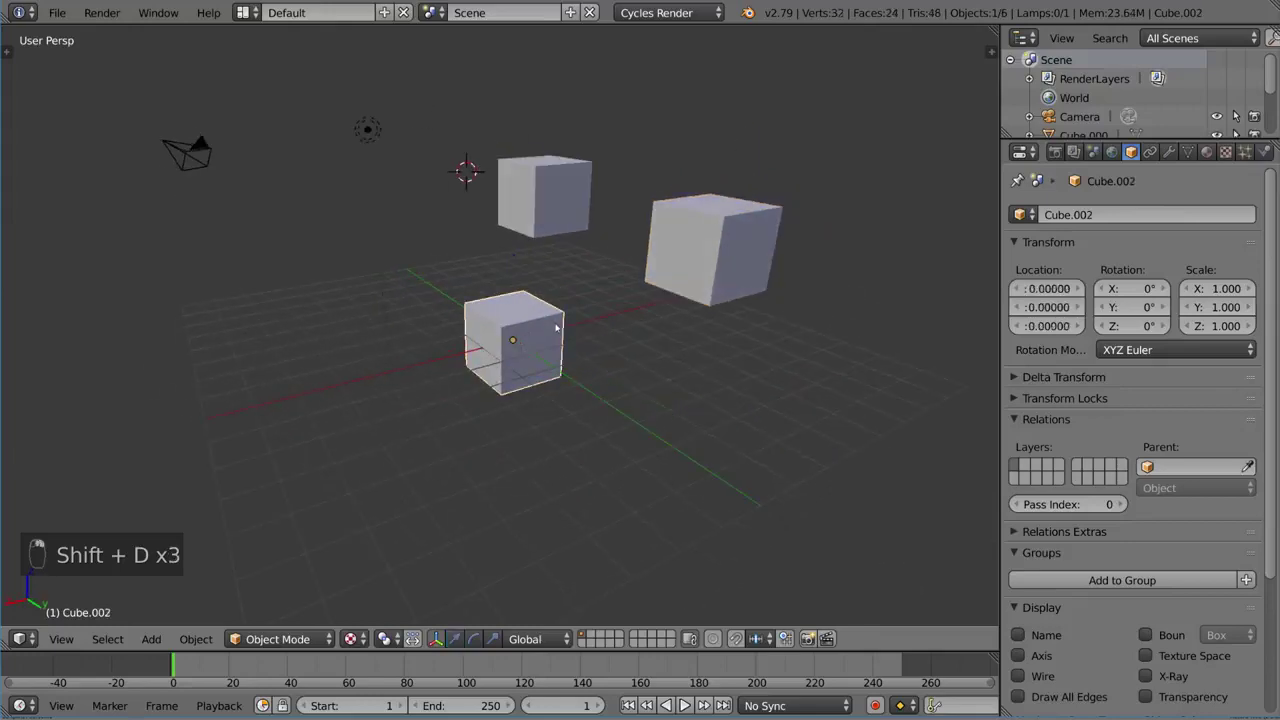
left_click(340, 400)
mouse_move(340, 400)
middle_mouse_down()
mouse_move(618, 310)
mouse_move(551, 280)
mouse_move(708, 314)
mouse_move(688, 306)
middle_mouse_up()
- Parent the top and right cubes to the middle cube, and the middle cube to the left one
right_click(690, 225)
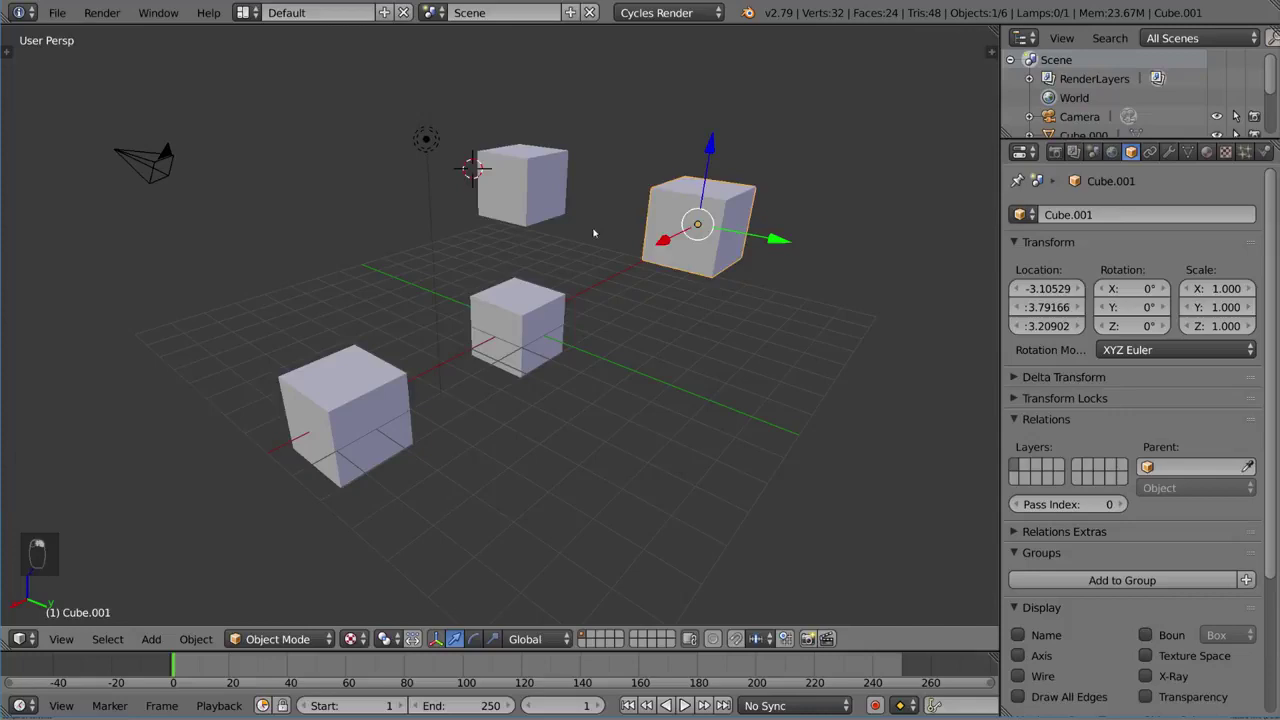
right_click(525, 185, "shift")
right_click(545, 301, "shift")
key("ctrl+p")
left_click(457, 329)
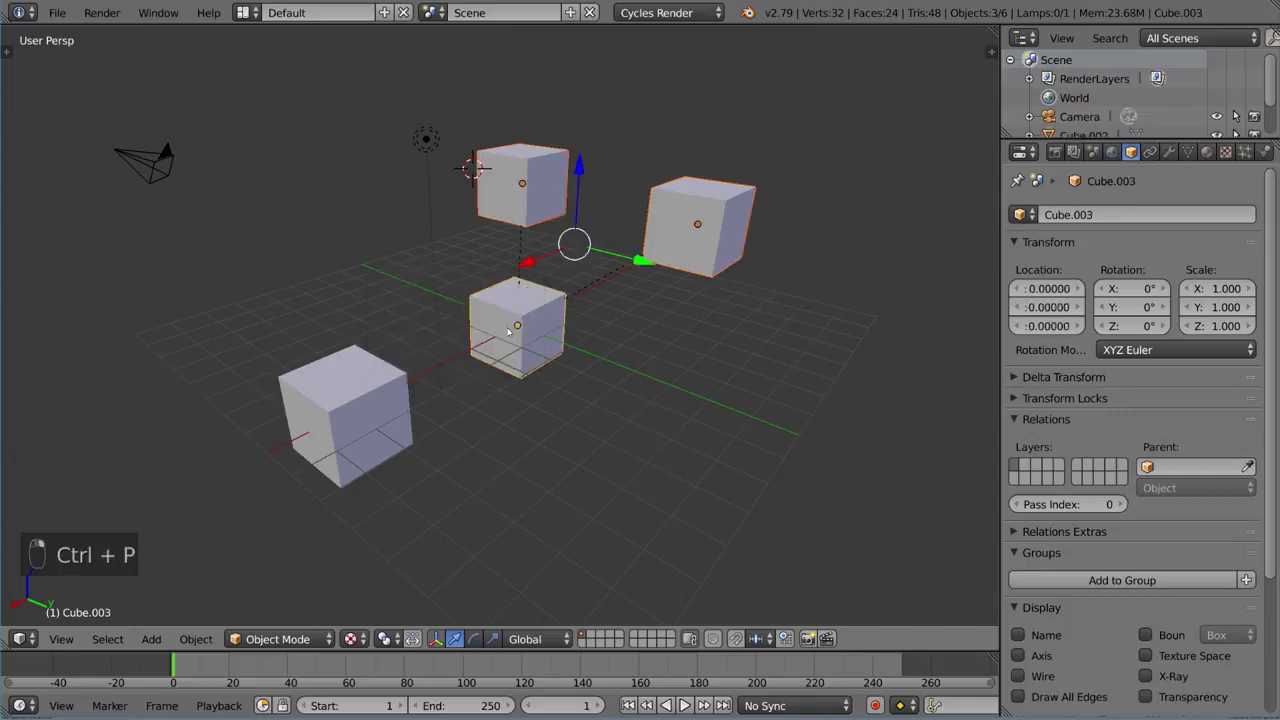
right_click(515, 327)
right_click(380, 426, "shift")
key("ctrl+p")
left_click(372, 431)
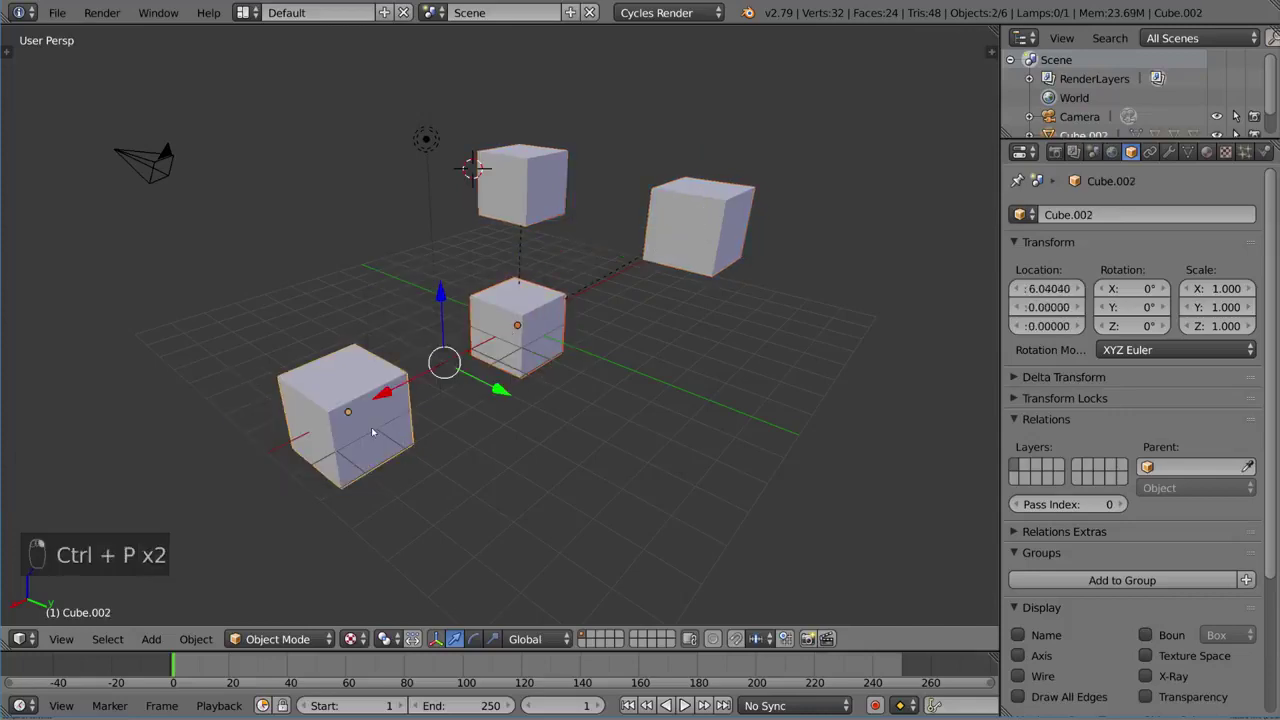
key("a")
- Test-rotate the left and middle cubes to check that their children follow
mouse_move(560, 443)
middle_mouse_down()
mouse_move(529, 366)
mouse_move(563, 372)
mouse_move(600, 409)
middle_mouse_up()
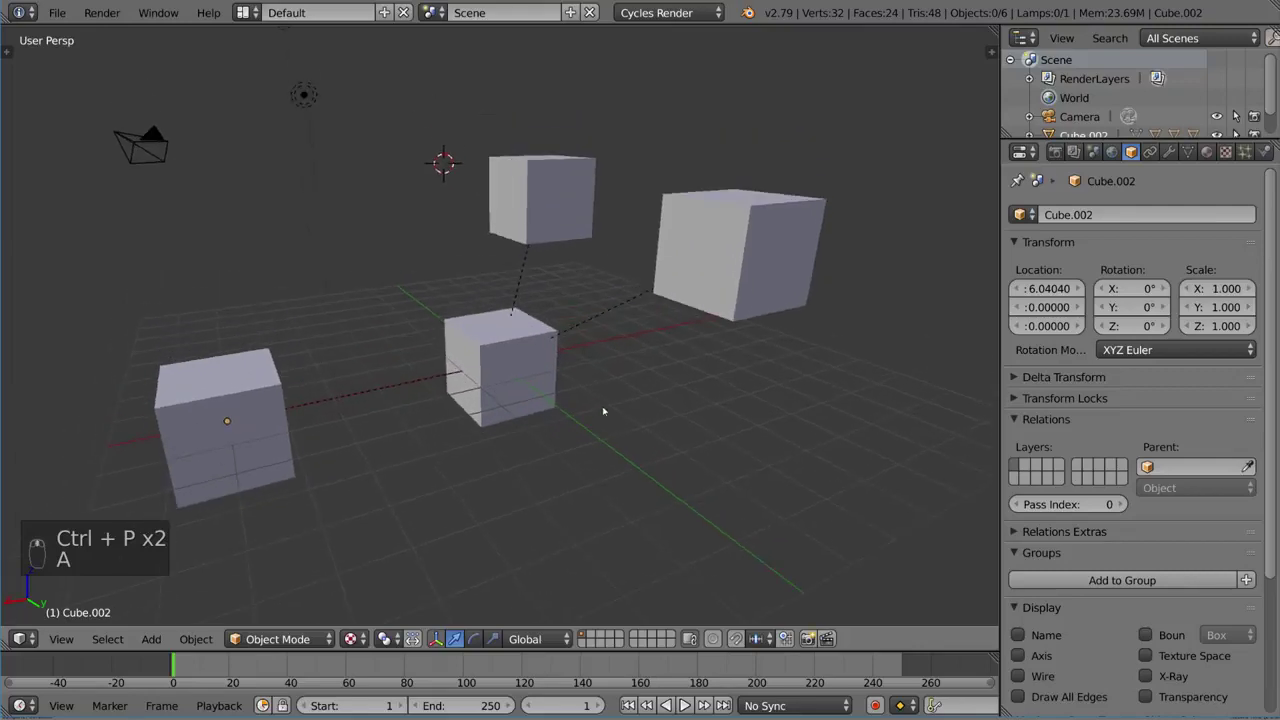
right_click(548, 385)
right_click(259, 408)
key("r")
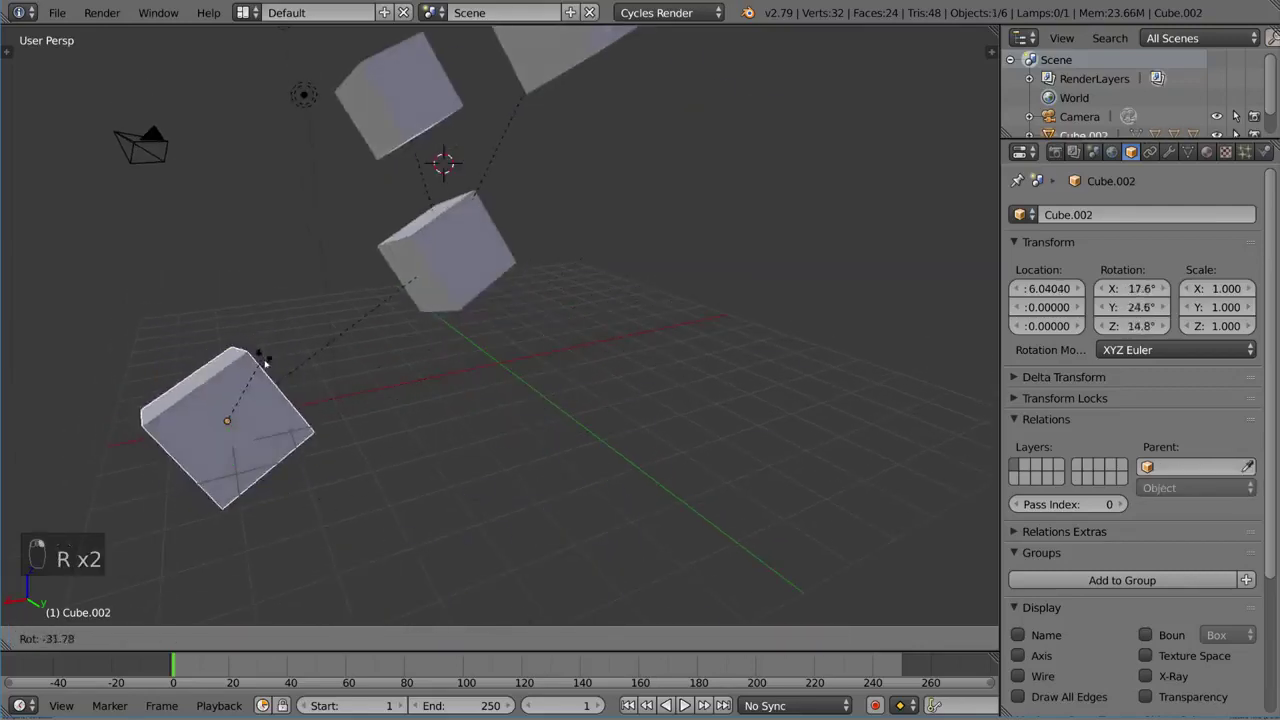
right_click(263, 354)
right_click(500, 363)
key("r")
right_click(600, 300)
- Rotate the right cube, then select the middle and left cubes
right_click(697, 258)
key("r")
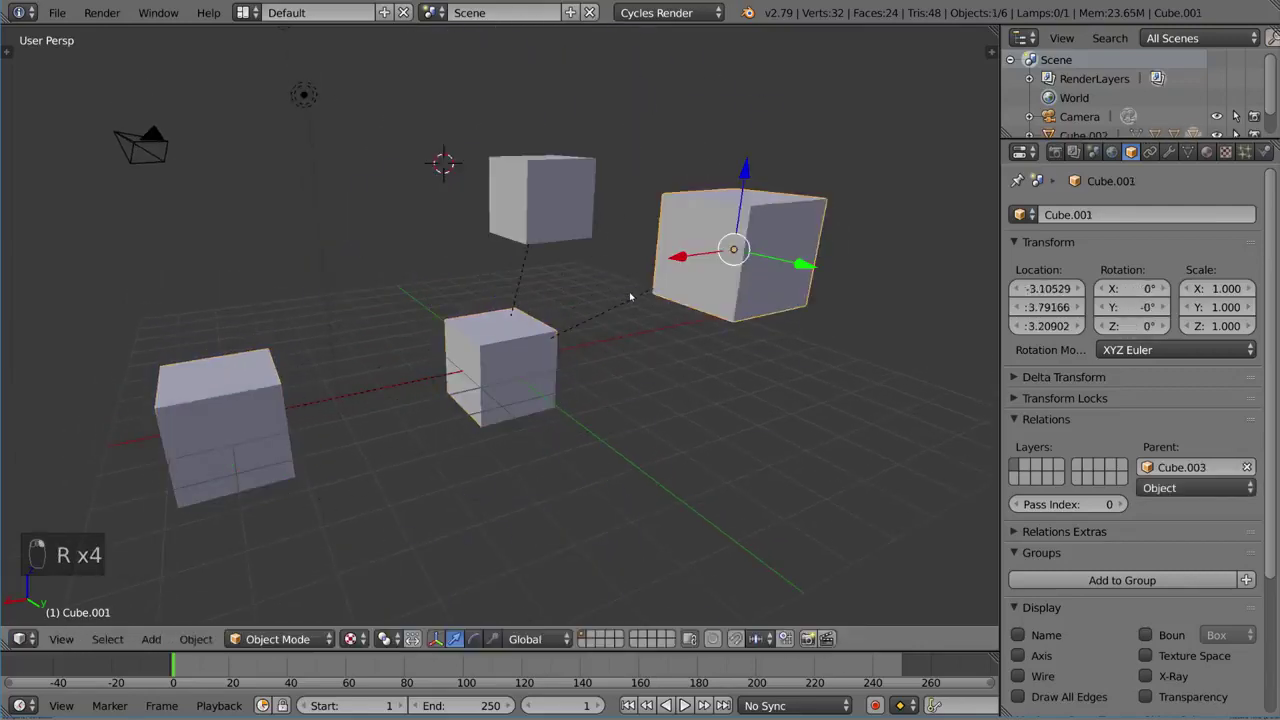
right_click(592, 234)
right_click(696, 262, "shift")
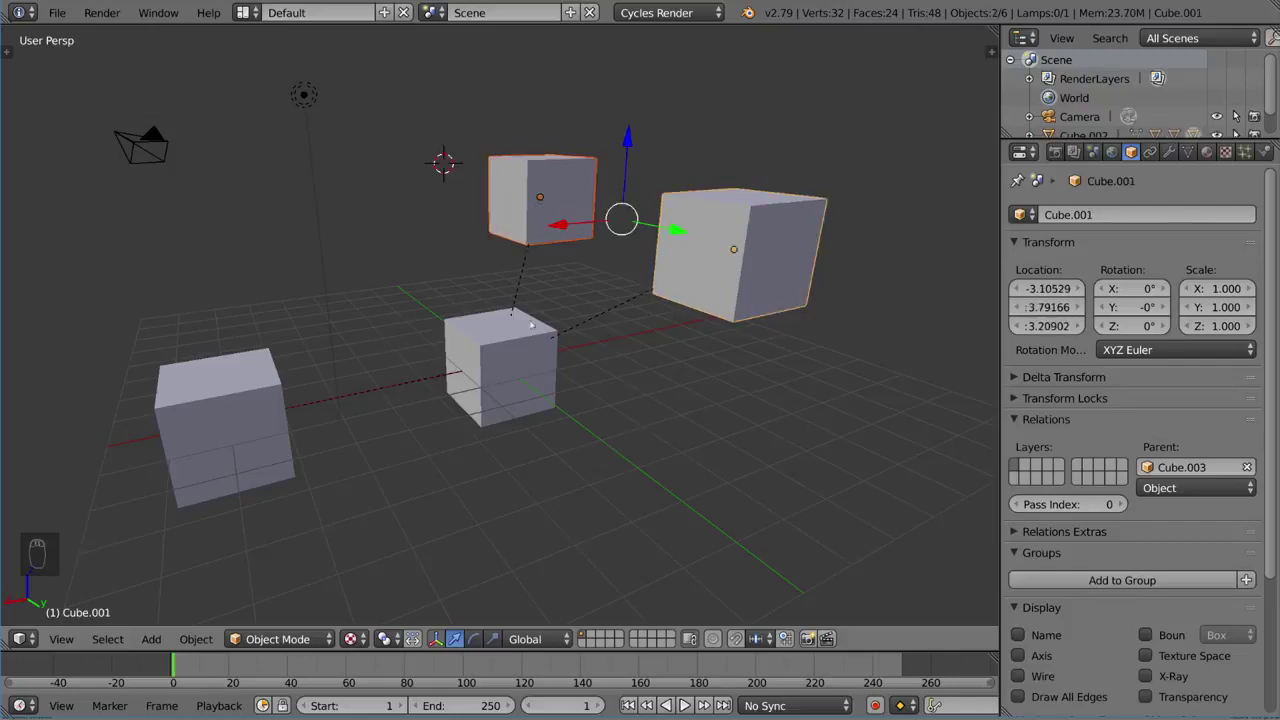
right_click(532, 325)
right_click(232, 422, "shift")
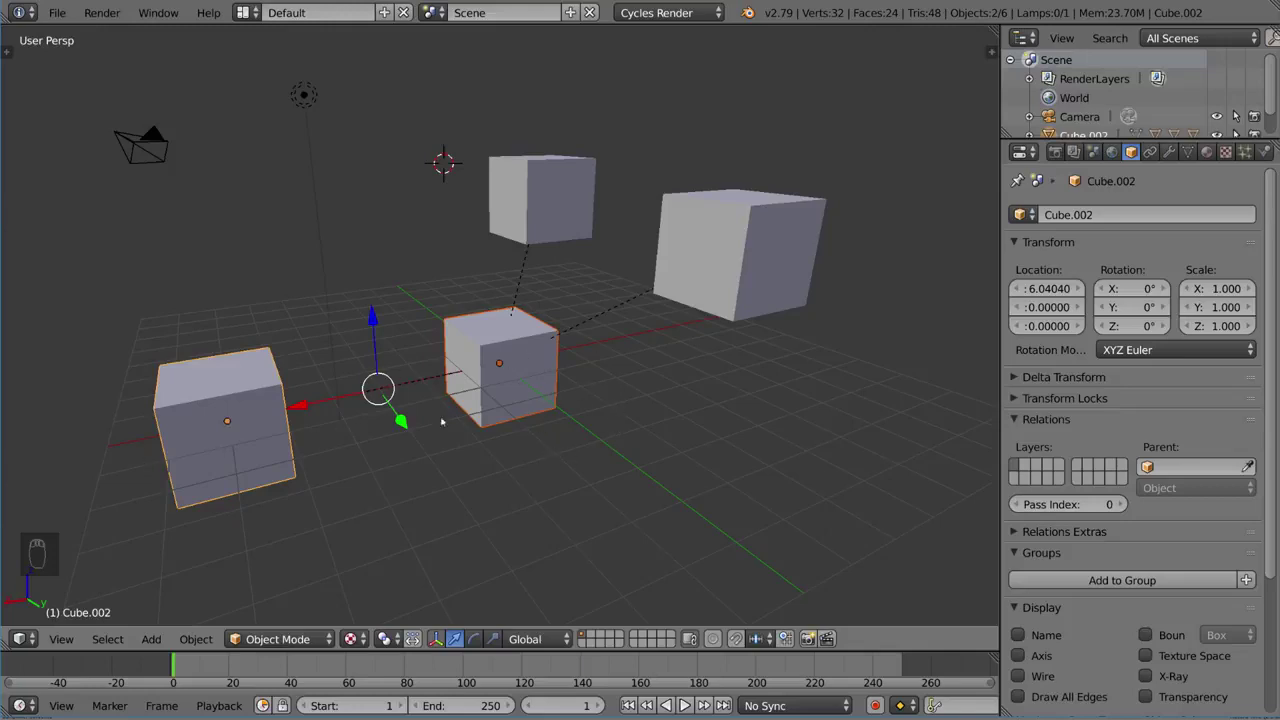
- Delete the middle and left cubes, then test-move the remaining right and top cubes
key("x")
left_click(533, 418)
right_click(737, 257)
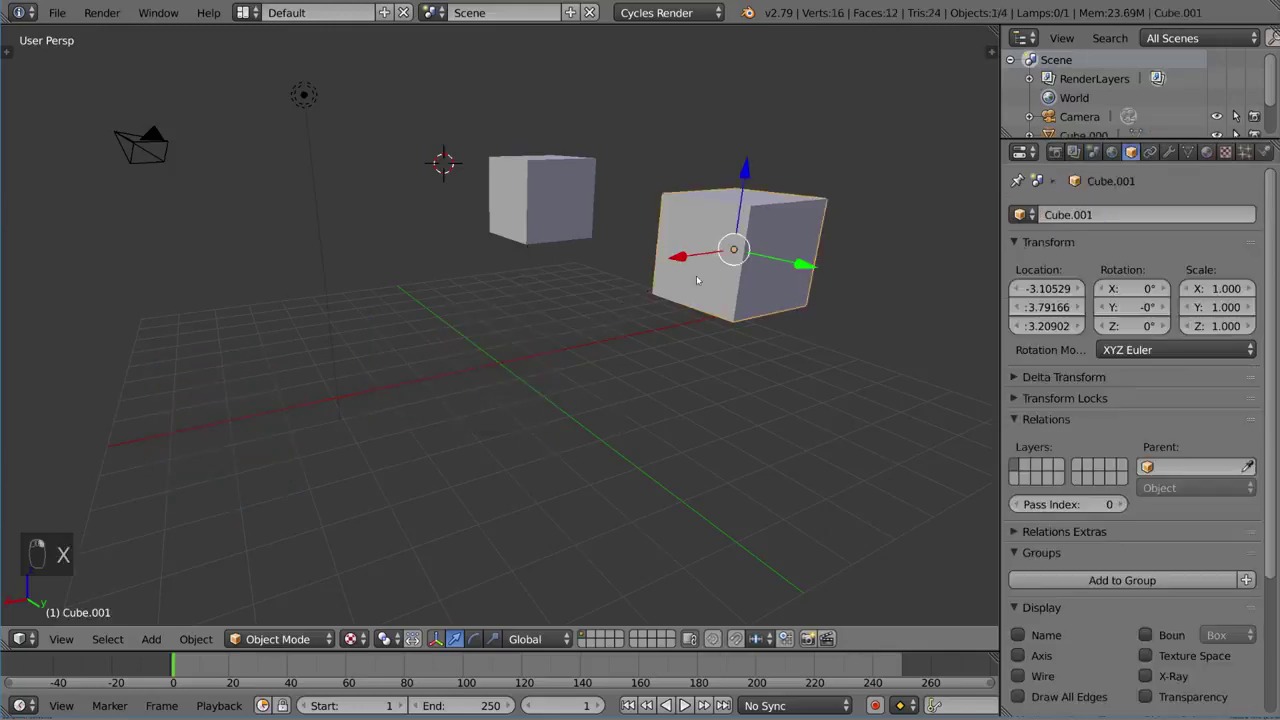
key("g")
right_click(780, 290)
right_click(540, 200)
key("g")
right_click(573, 334)
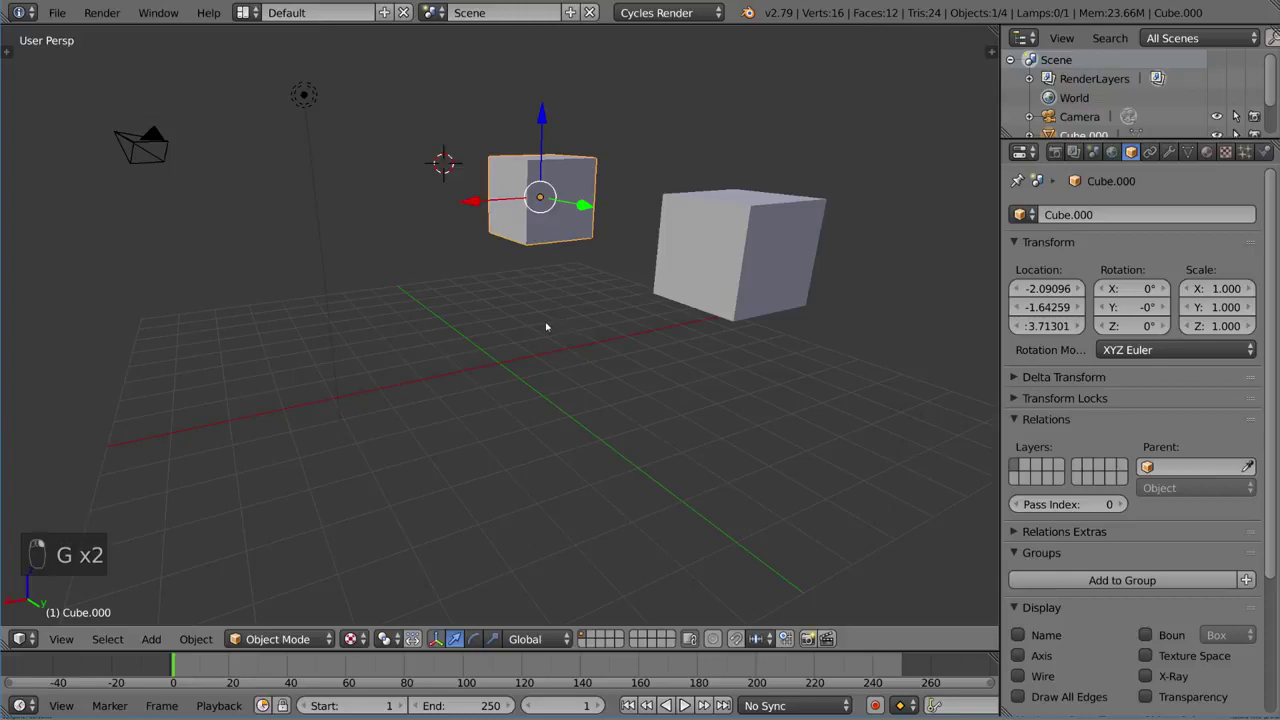
- Add a plain axes empty and clear its location to the world origin
key("shift+a")
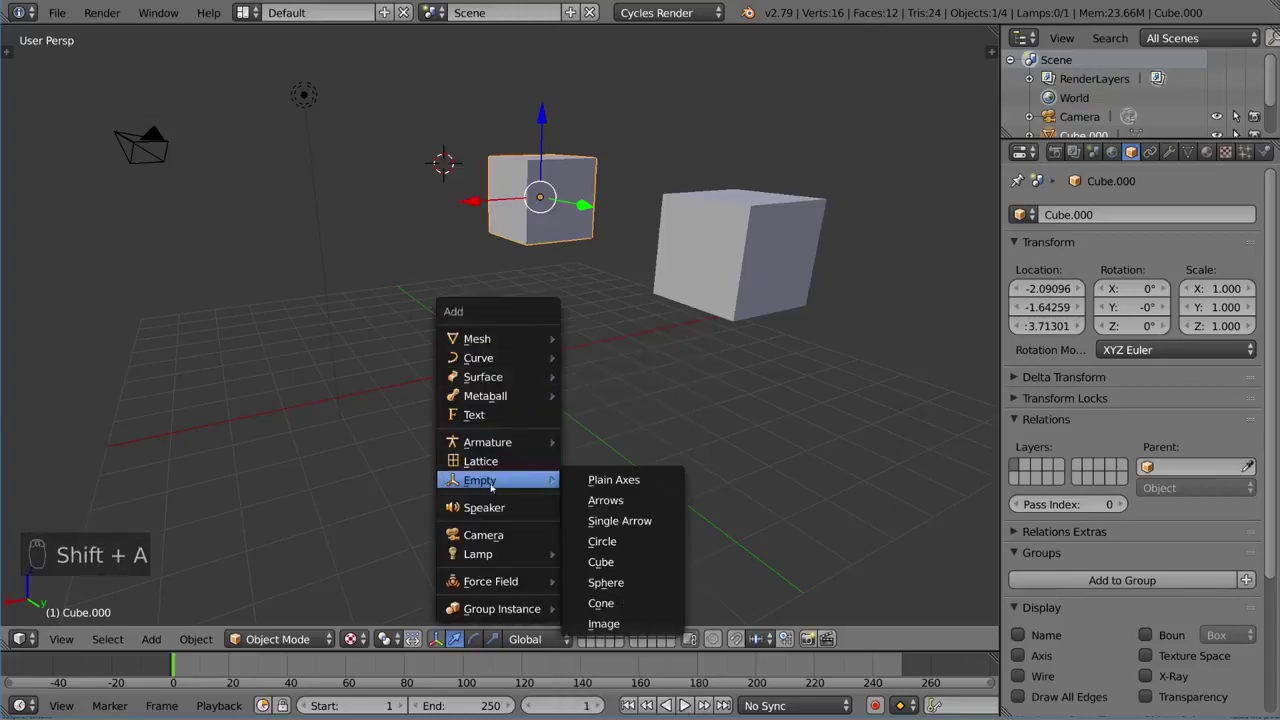
mouse_move(480, 480)
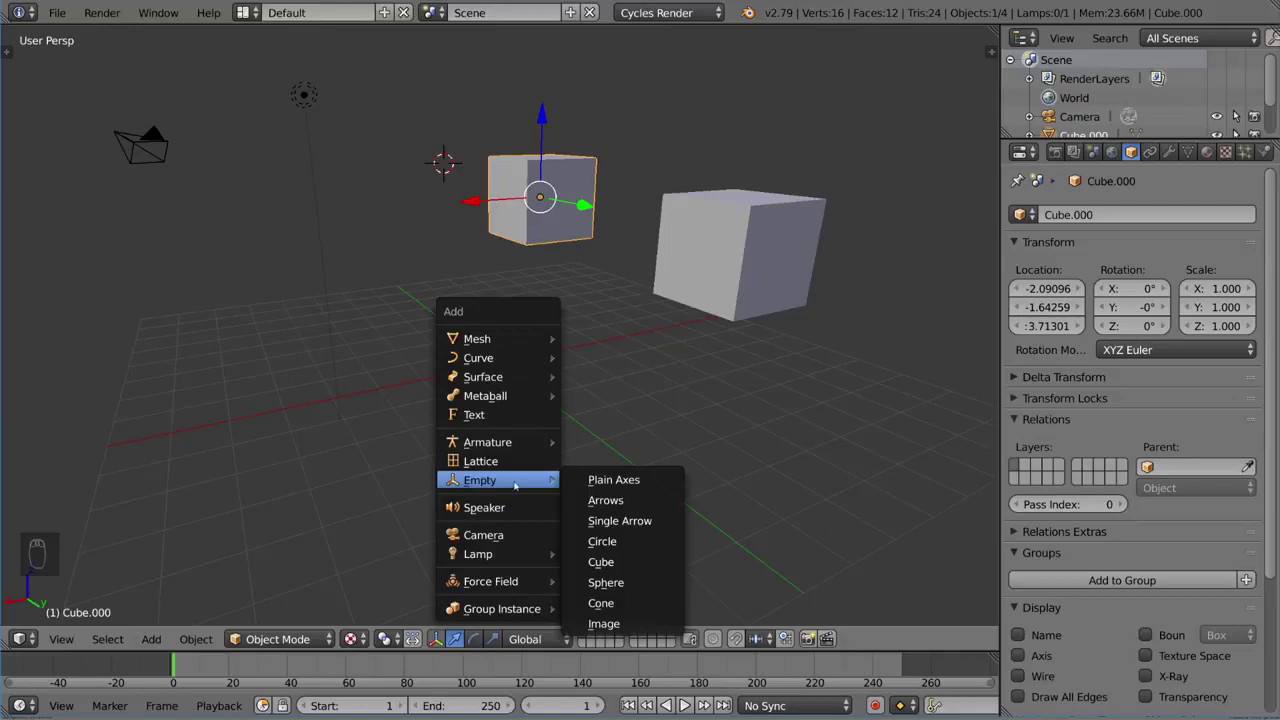
left_click(645, 482)
mouse_move(414, 262)
middle_mouse_down()
mouse_move(491, 359)
mouse_move(572, 302)
mouse_move(660, 331)
middle_mouse_up()
key("alt+g")
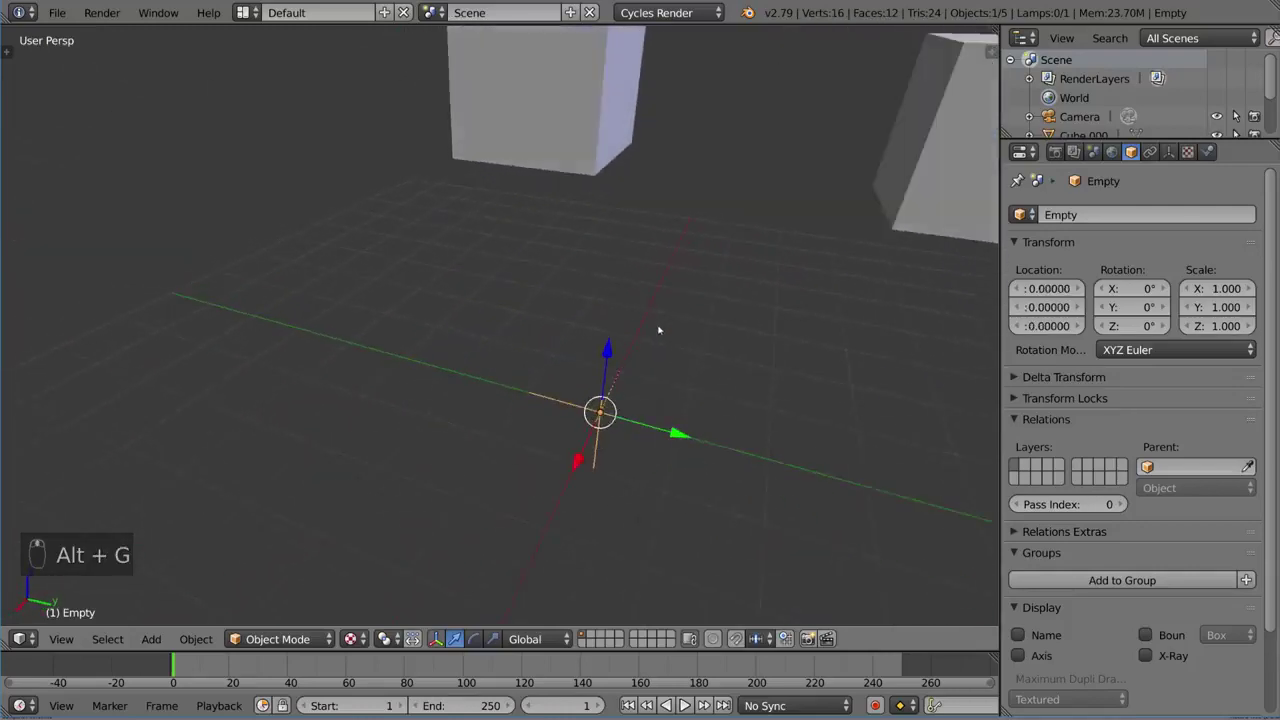
key("a")
middle_click_drag(726, 360, 737, 296)
key("g")
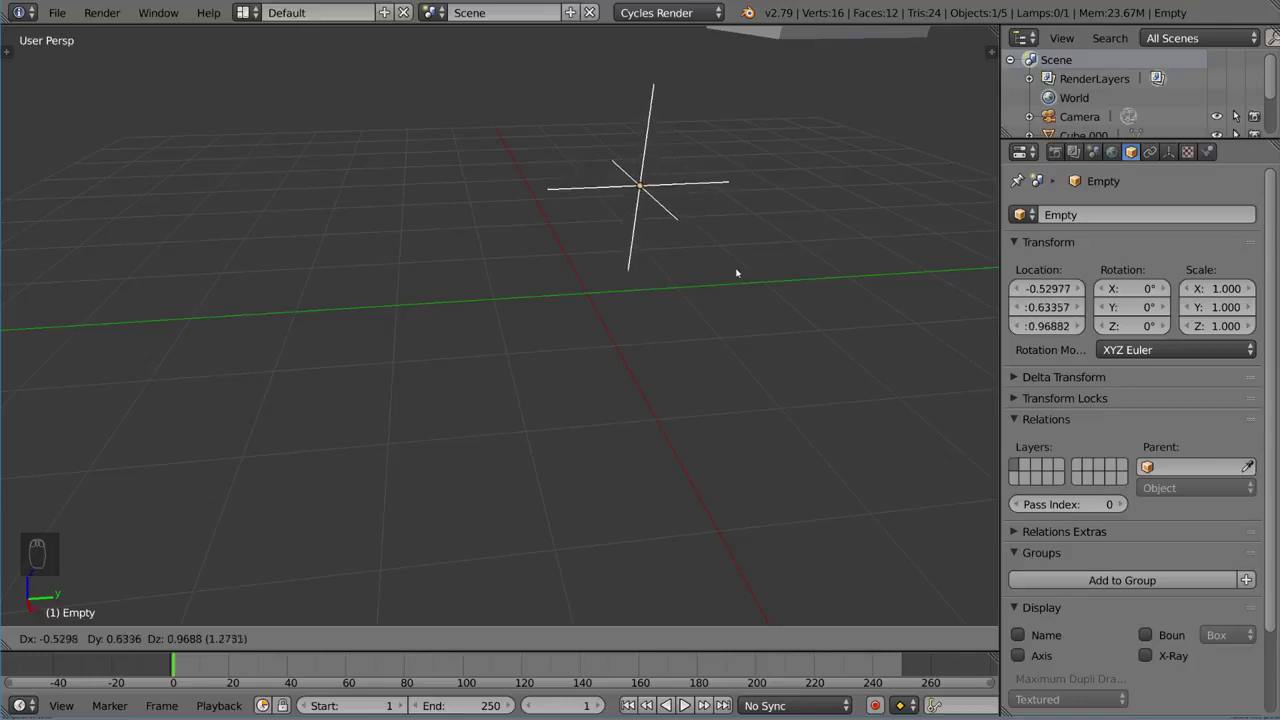
key("Escape")
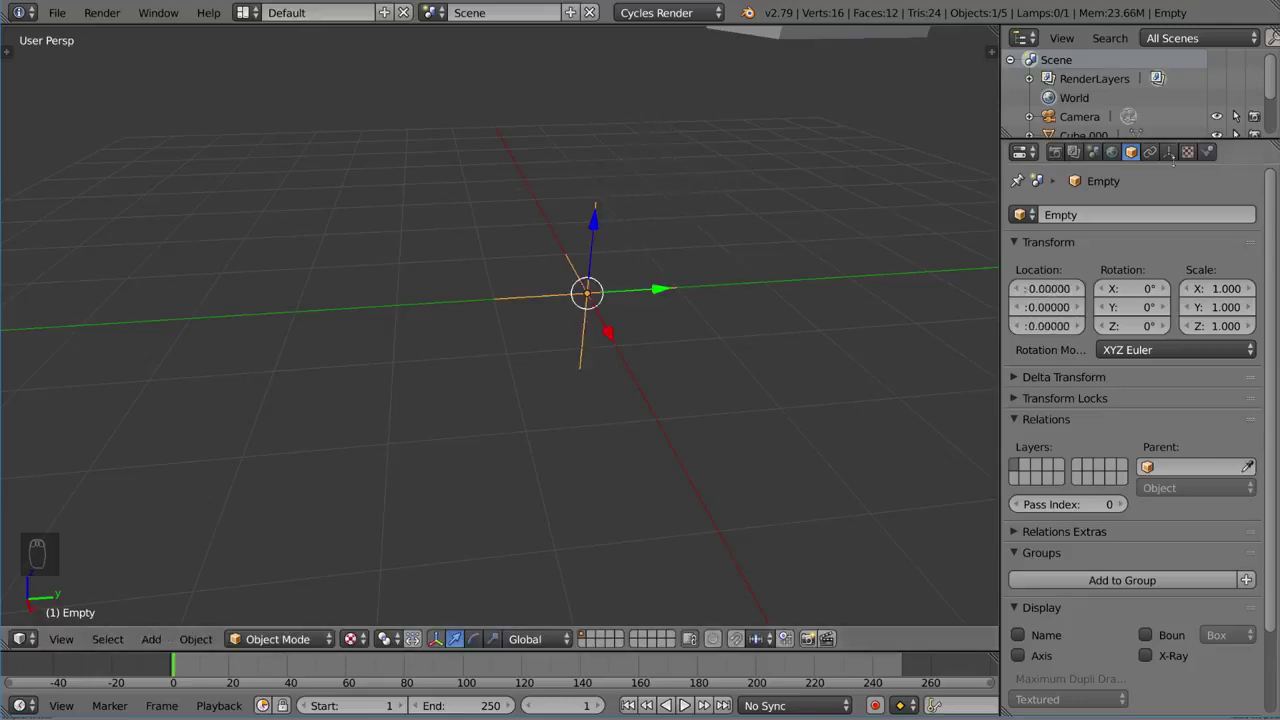
- Switch the empty's display shape to cone, then sphere, then cube
left_click(1169, 152)
left_click(1152, 236)
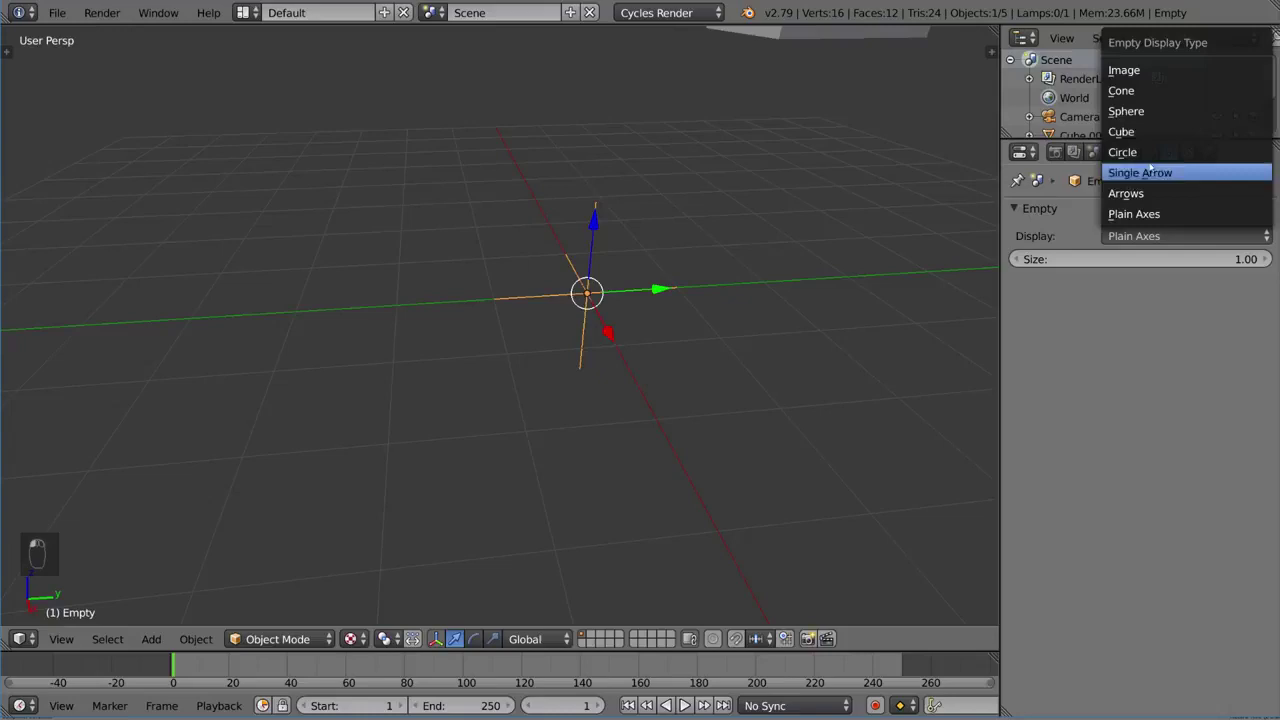
left_click(1158, 90)
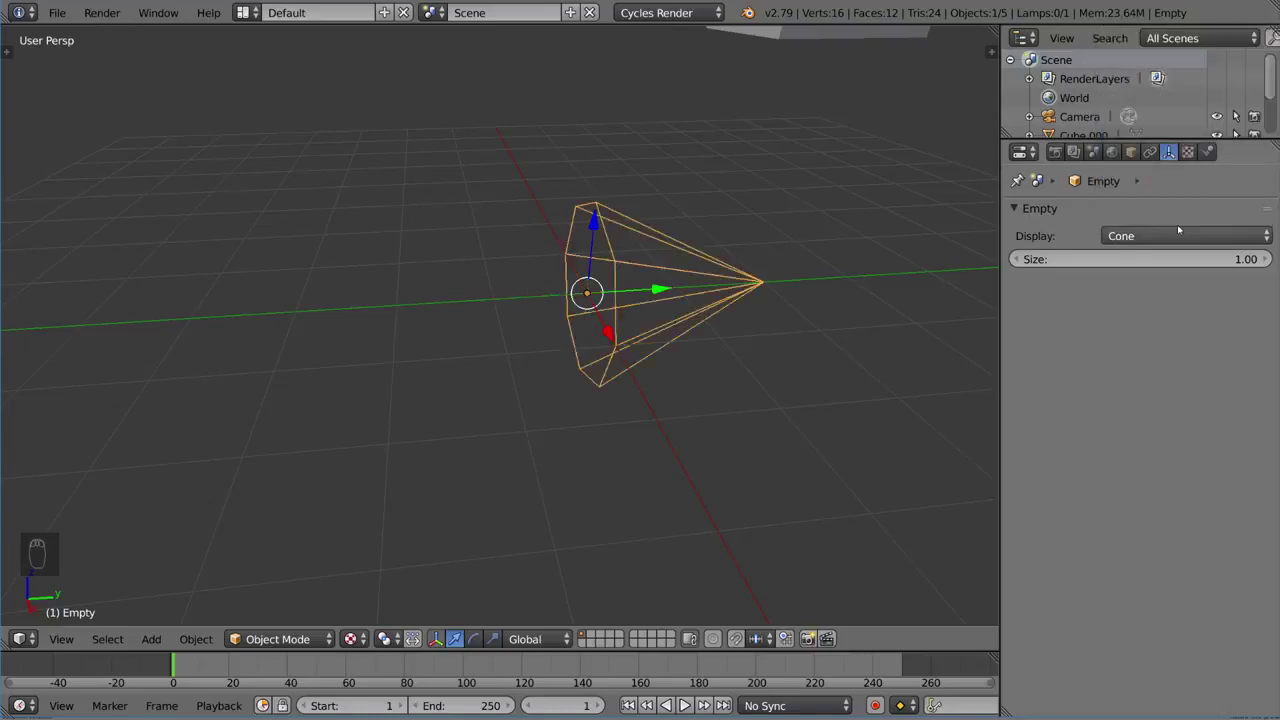
left_click(1178, 236)
left_click(1153, 111)
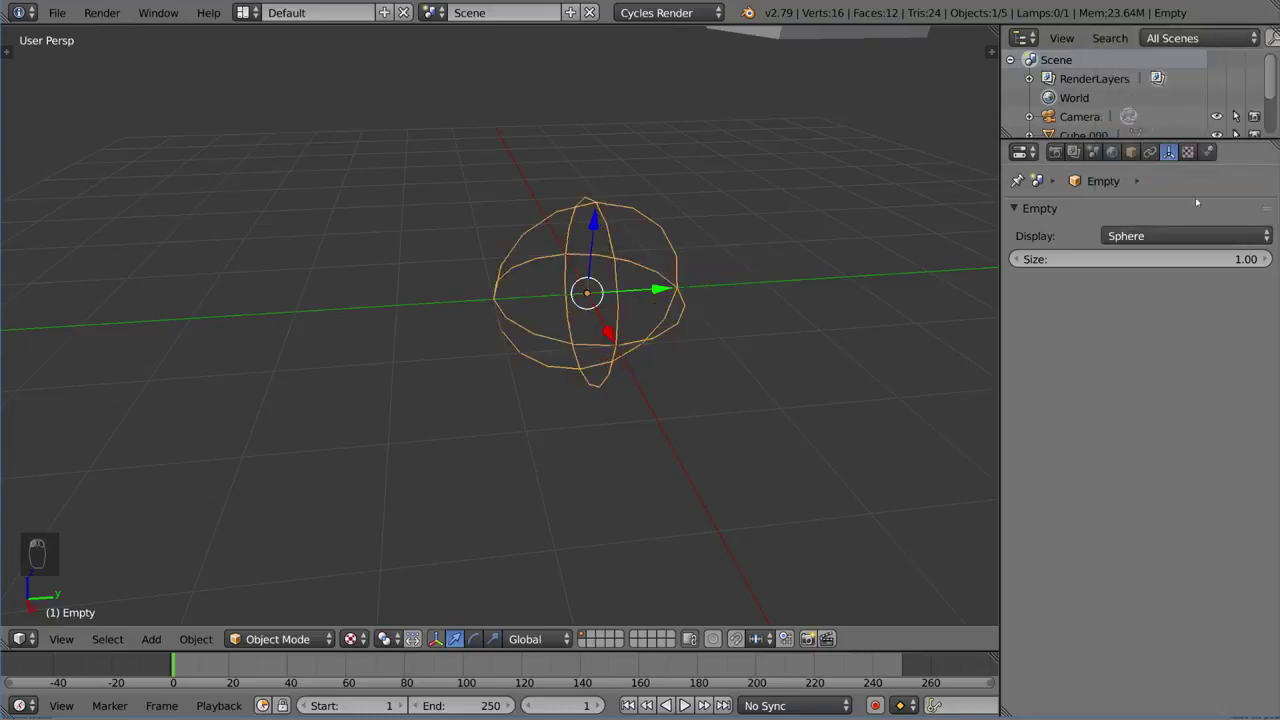
left_click(1180, 236)
left_click(1150, 135)
- Try circle and single arrow display shapes, then return the empty to plain axes
left_click(1160, 240)
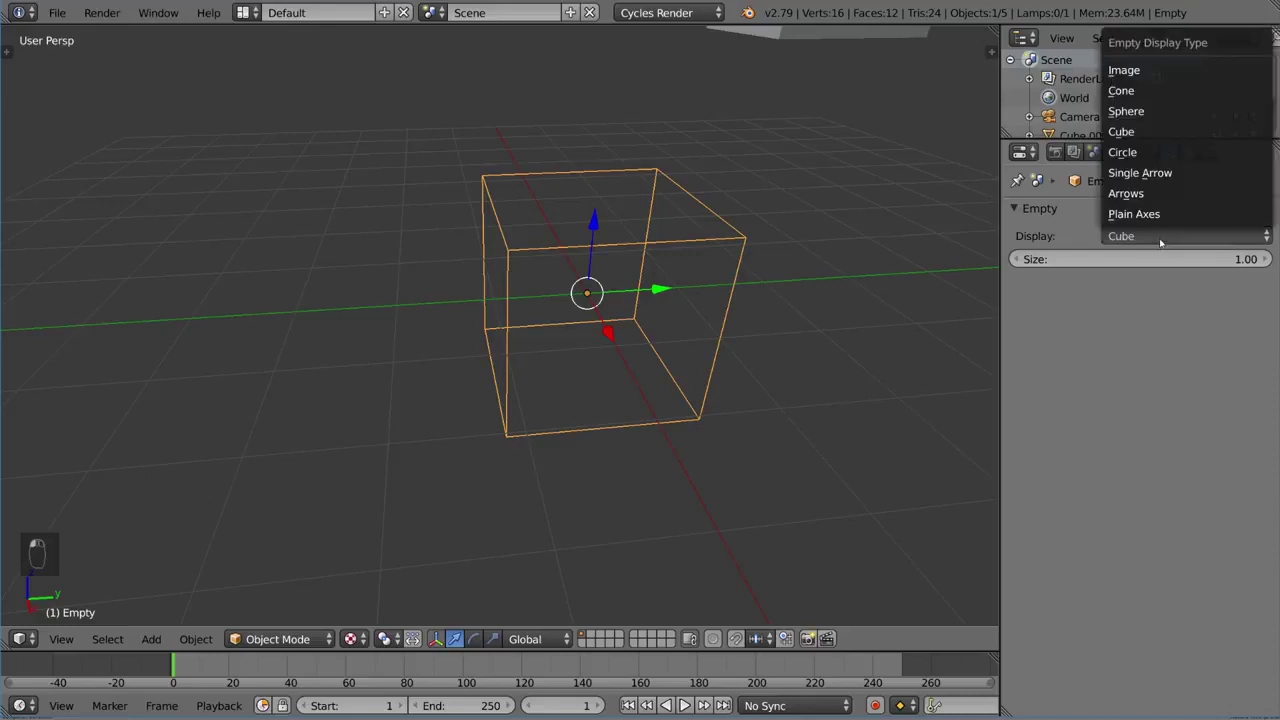
left_click(1160, 149)
left_click(1172, 236)
left_click(1160, 169)
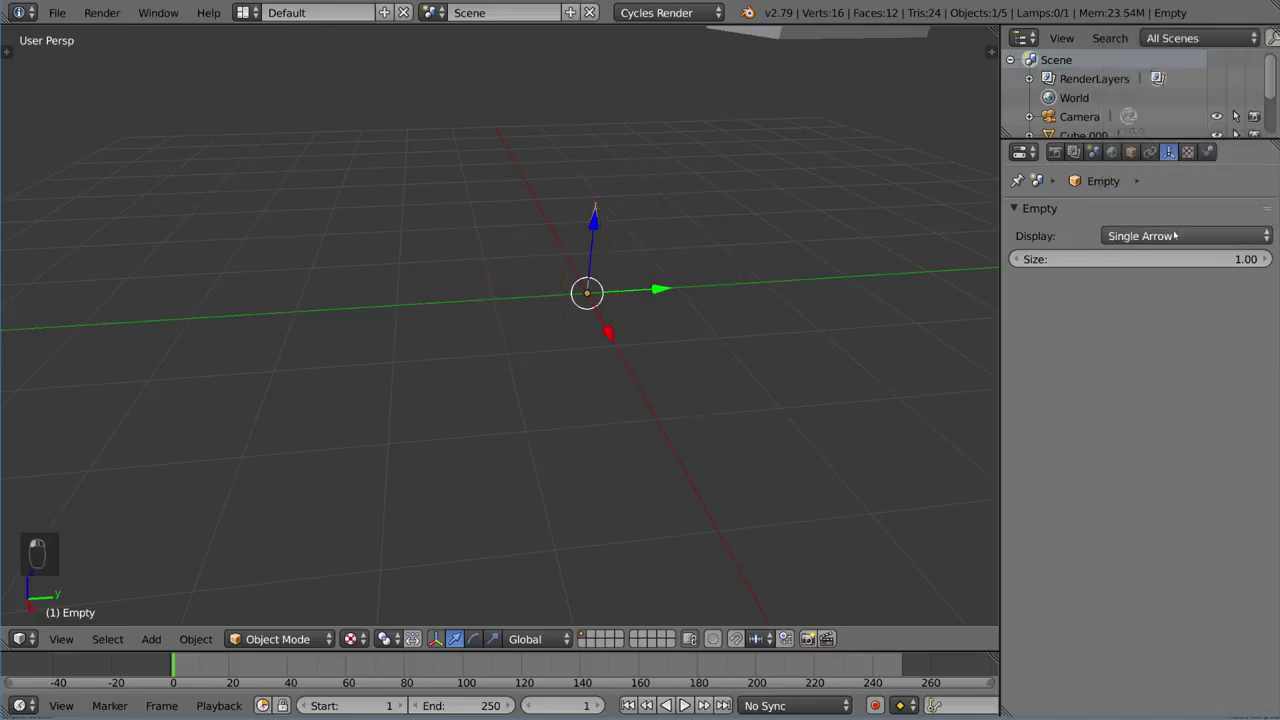
left_click(1176, 237)
left_click(1172, 213)
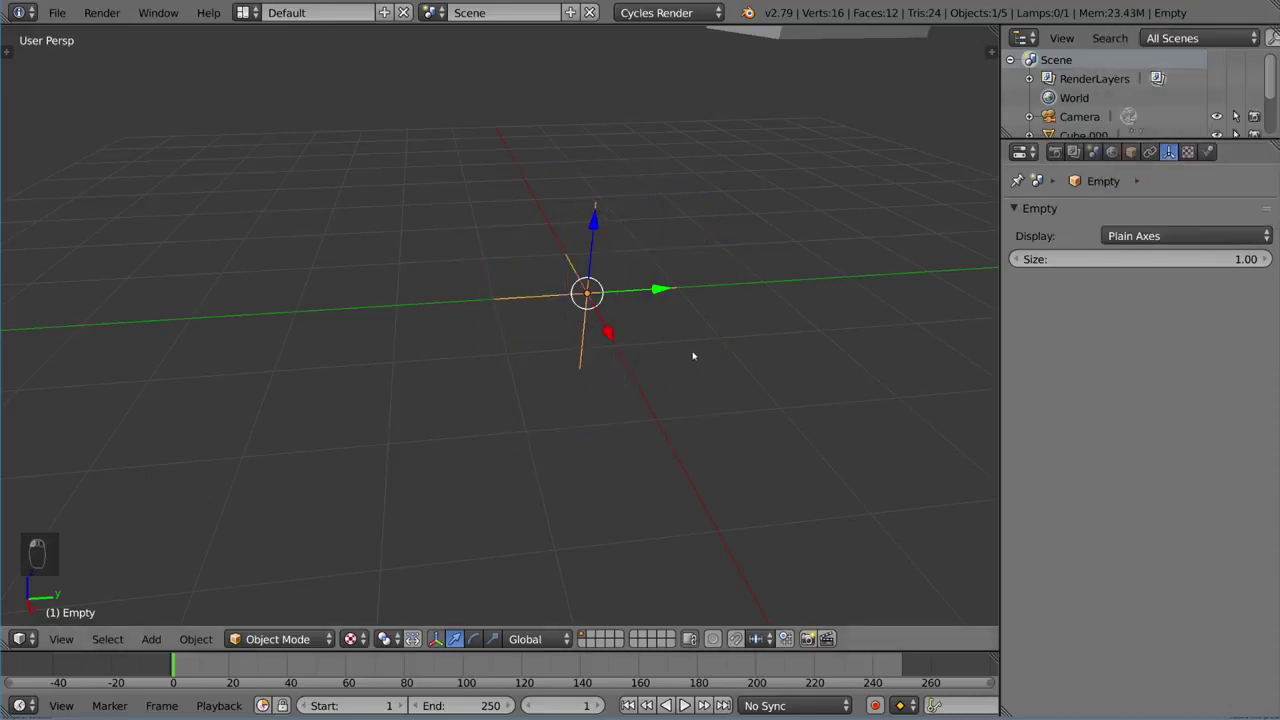
mouse_move(760, 336)
middle_mouse_down()
mouse_move(684, 323)
mouse_move(694, 400)
mouse_move(664, 389)
middle_mouse_up()
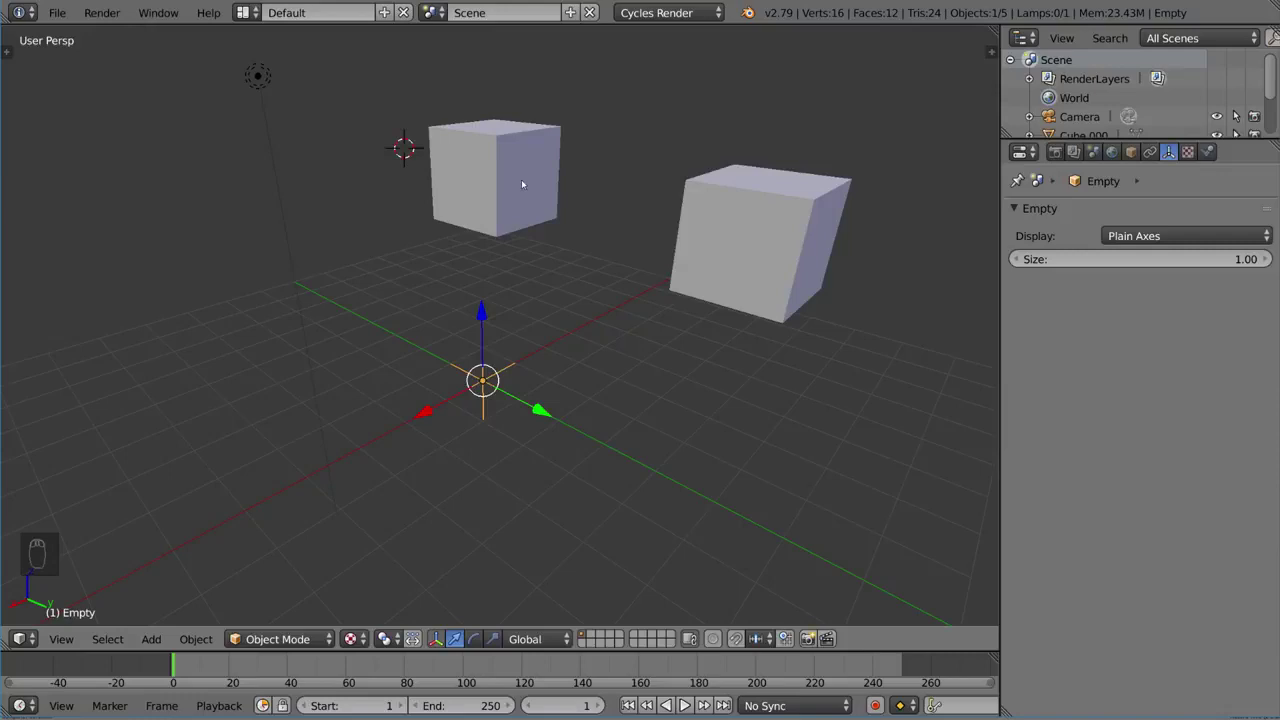
- Duplicate the empty and move the copy left along the X axis
middle_click_drag(521, 184, 503, 340)
key("shift+d")
key("x")
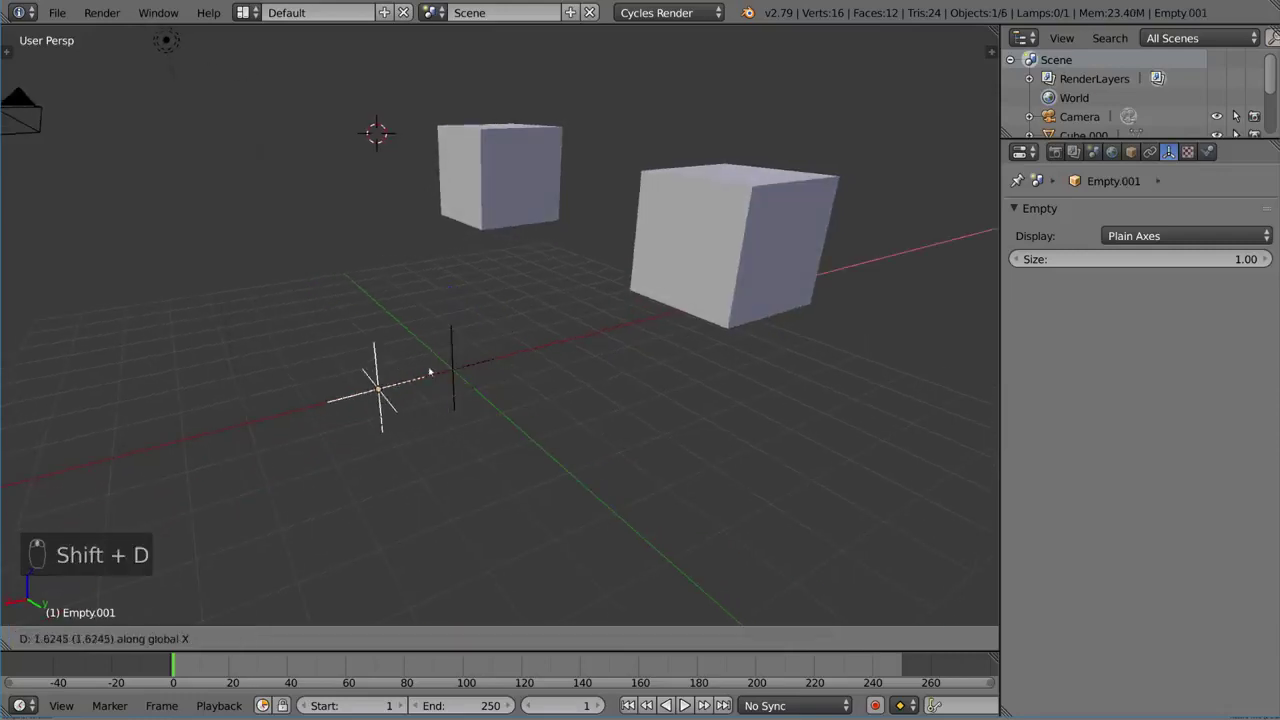
left_click(265, 400)
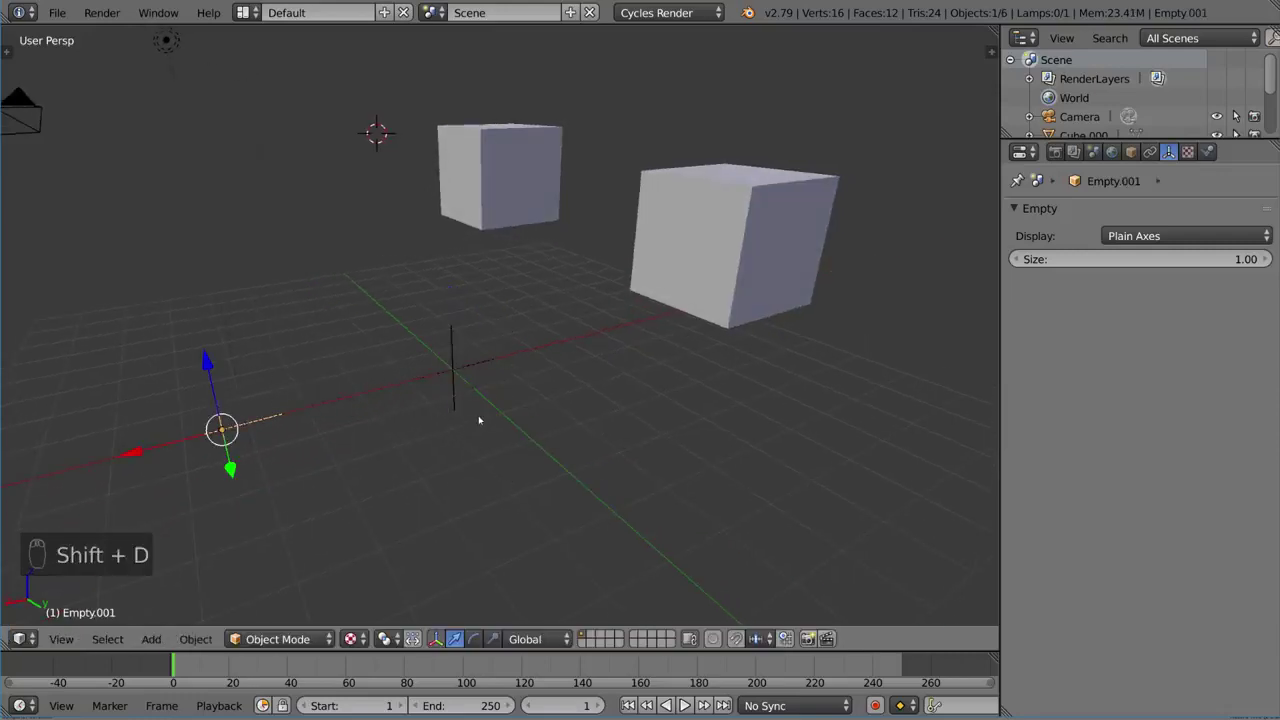
- Parent both cubes to the original empty, keeping their transforms
right_click(490, 204)
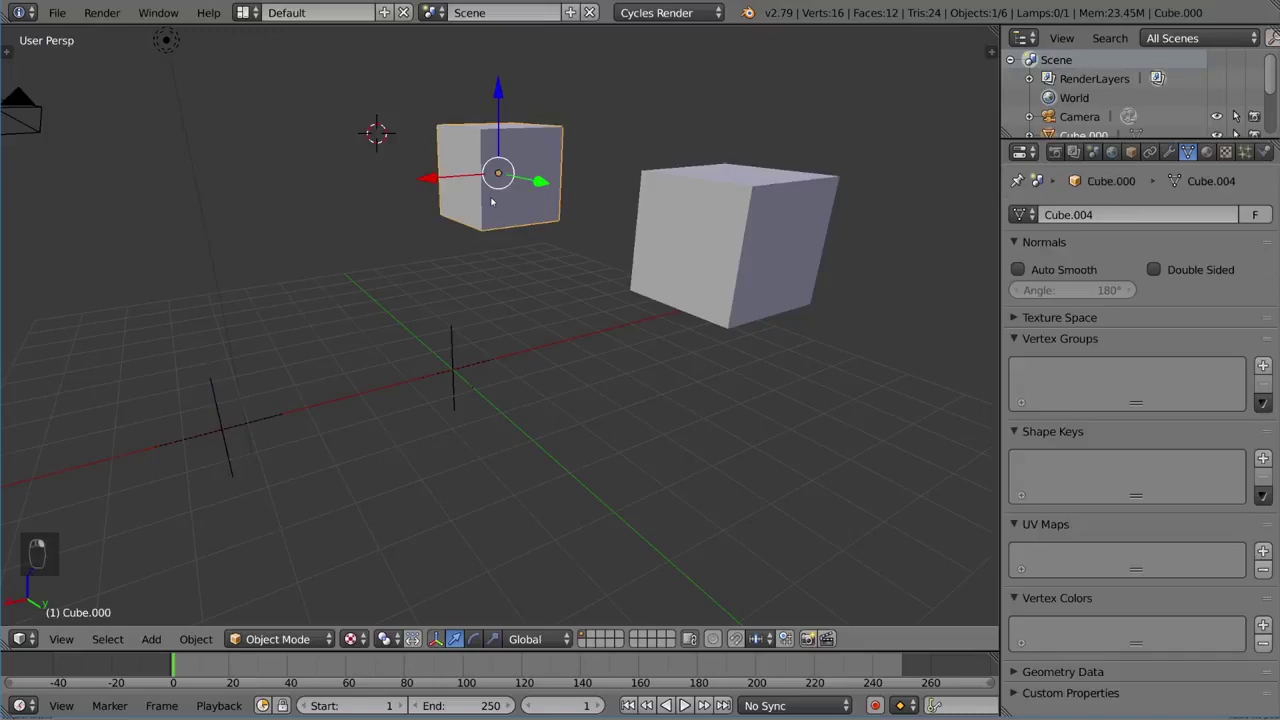
right_click(701, 248, "shift")
right_click(451, 375, "shift")
key("ctrl+p")
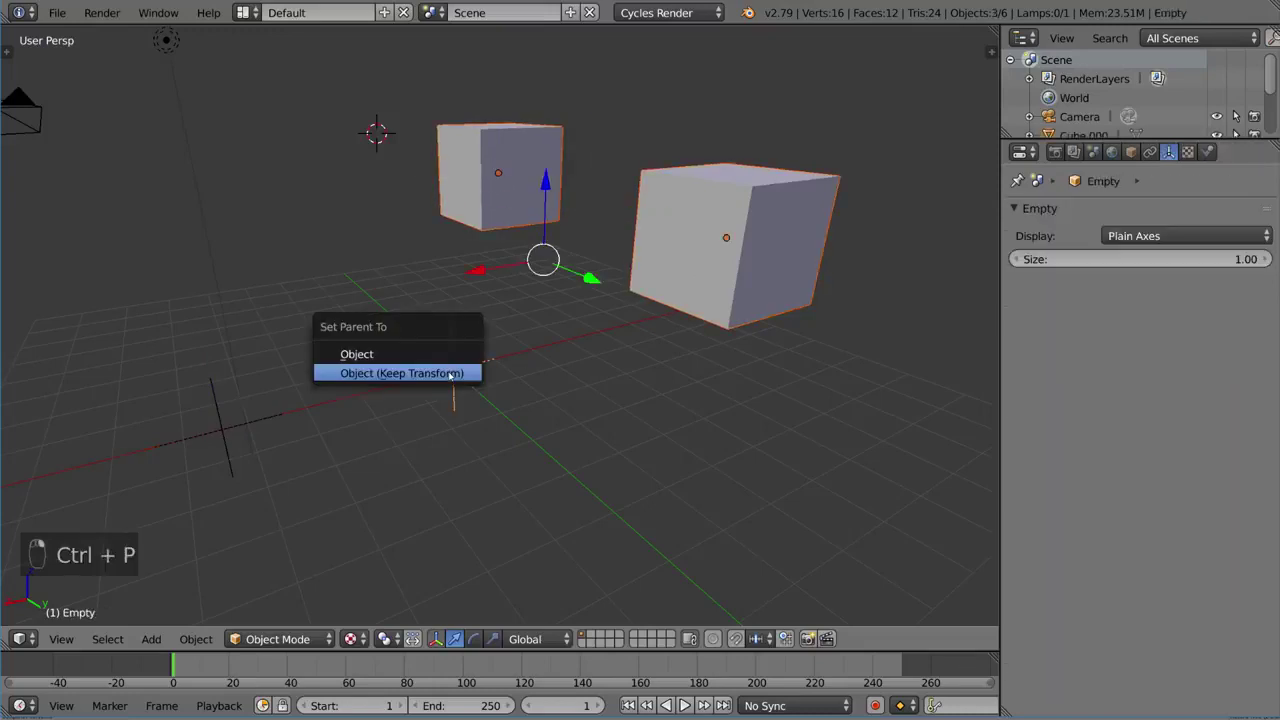
left_click(451, 375)
- Parent the original empty to the duplicate empty
right_click(453, 375)
right_click(256, 421, "shift")
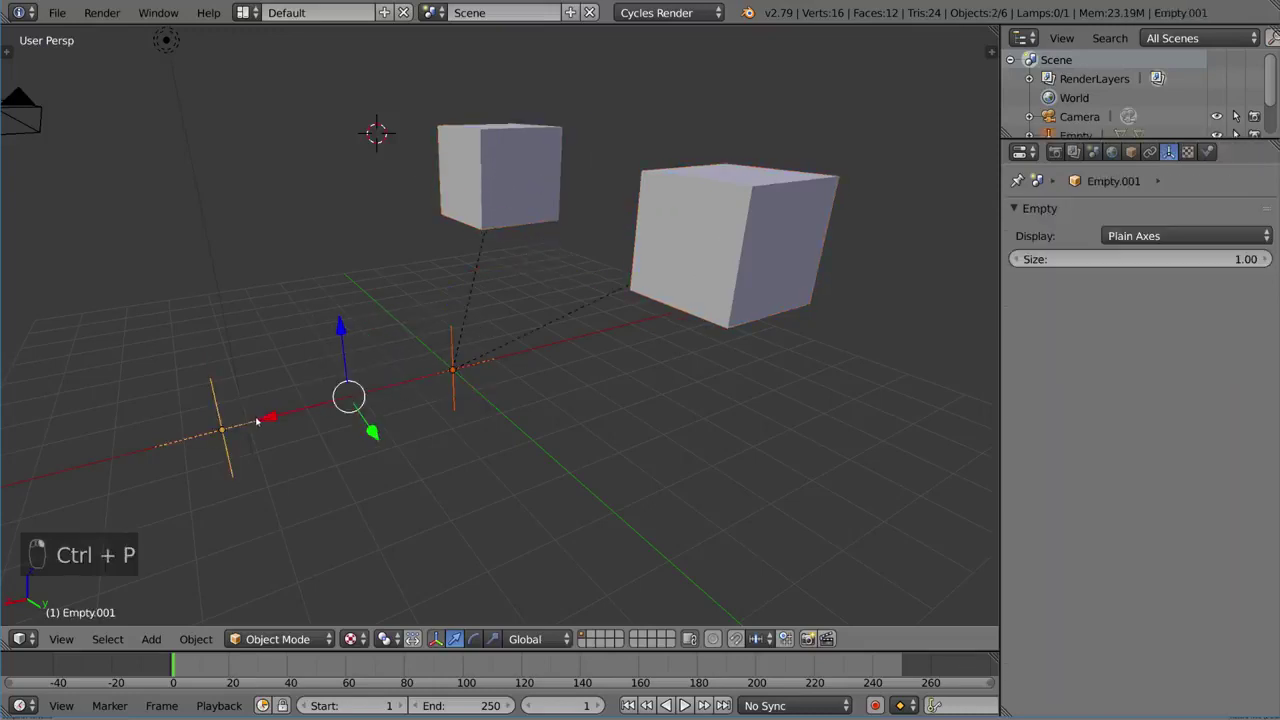
key("ctrl+p")
left_click(256, 421)
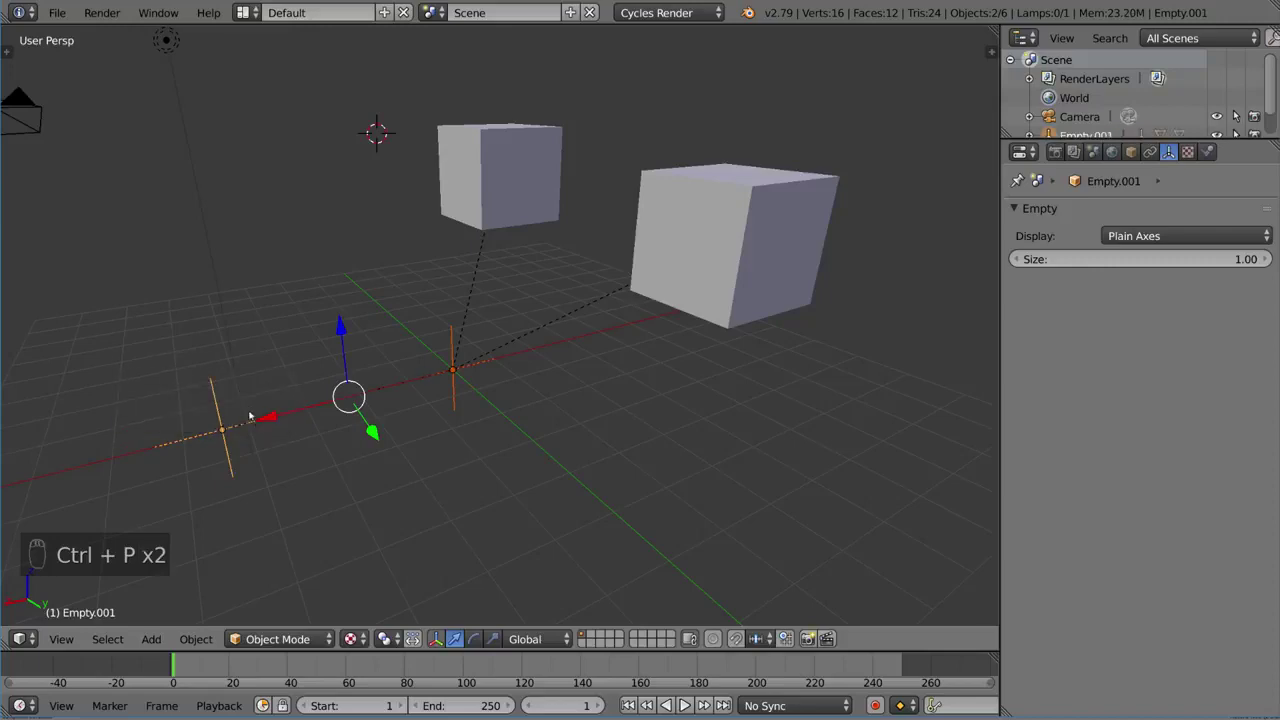
mouse_move(250, 415)
middle_mouse_down()
mouse_move(503, 374)
mouse_move(546, 346)
middle_mouse_up()
right_click(551, 340)
key("r")
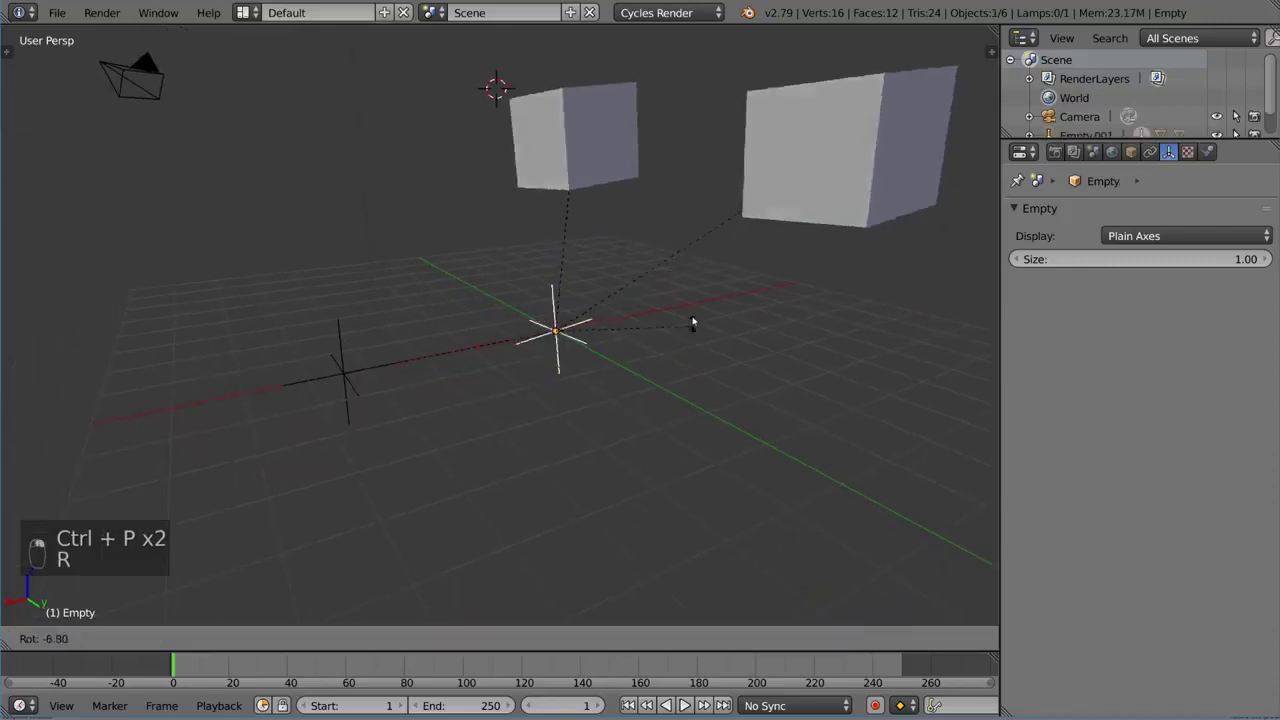
key("g")
key("r")
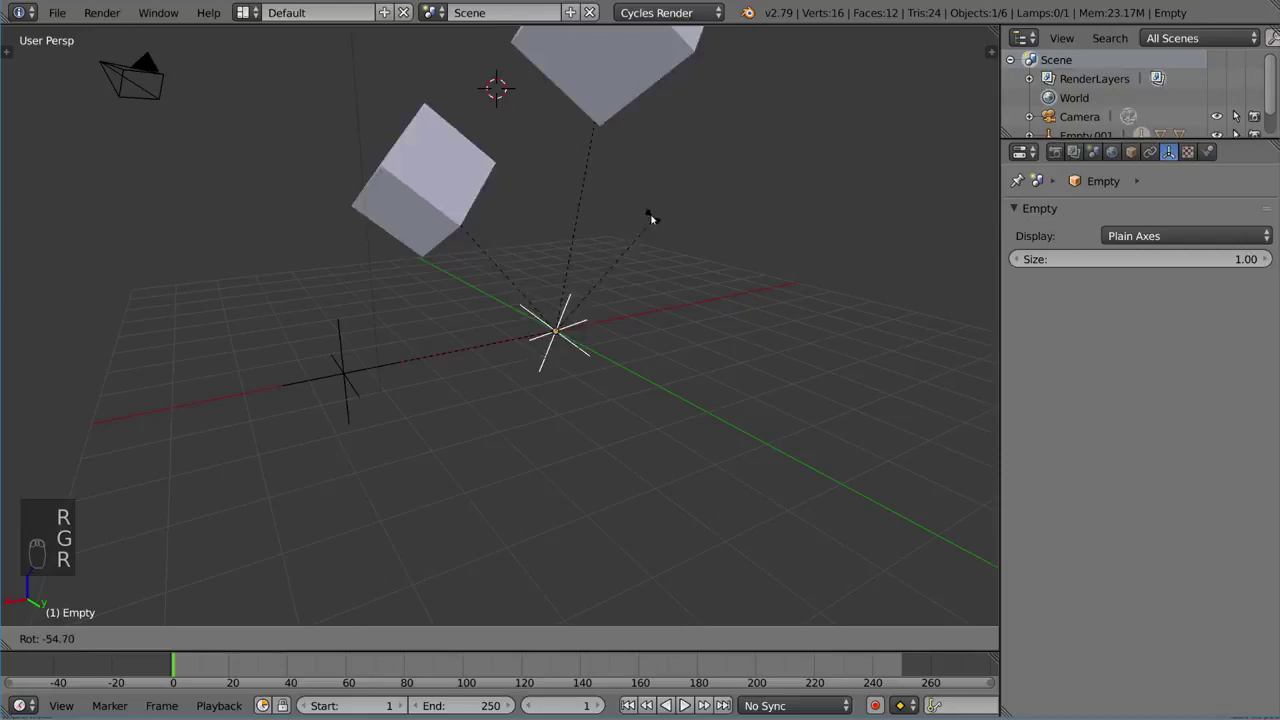
right_click(650, 218)
right_click(391, 374)
key("r")
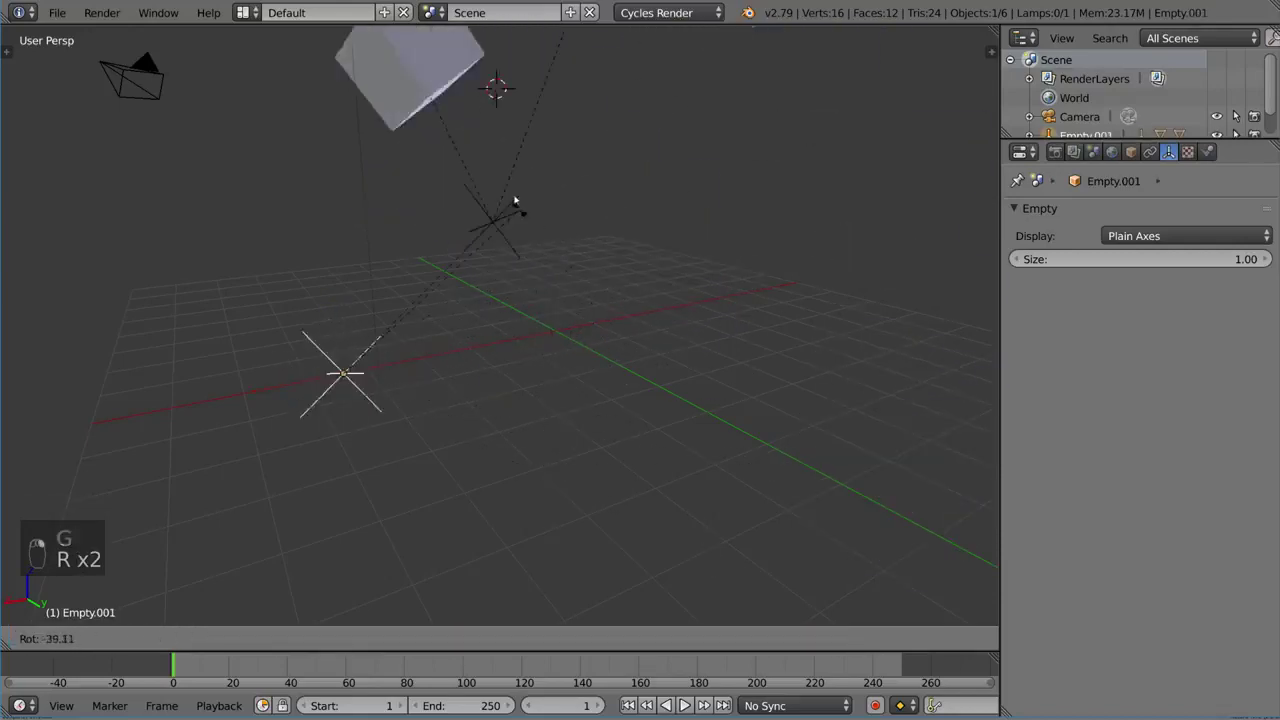
right_click(530, 230)
right_click(558, 330)
key("r")
right_click(701, 286)
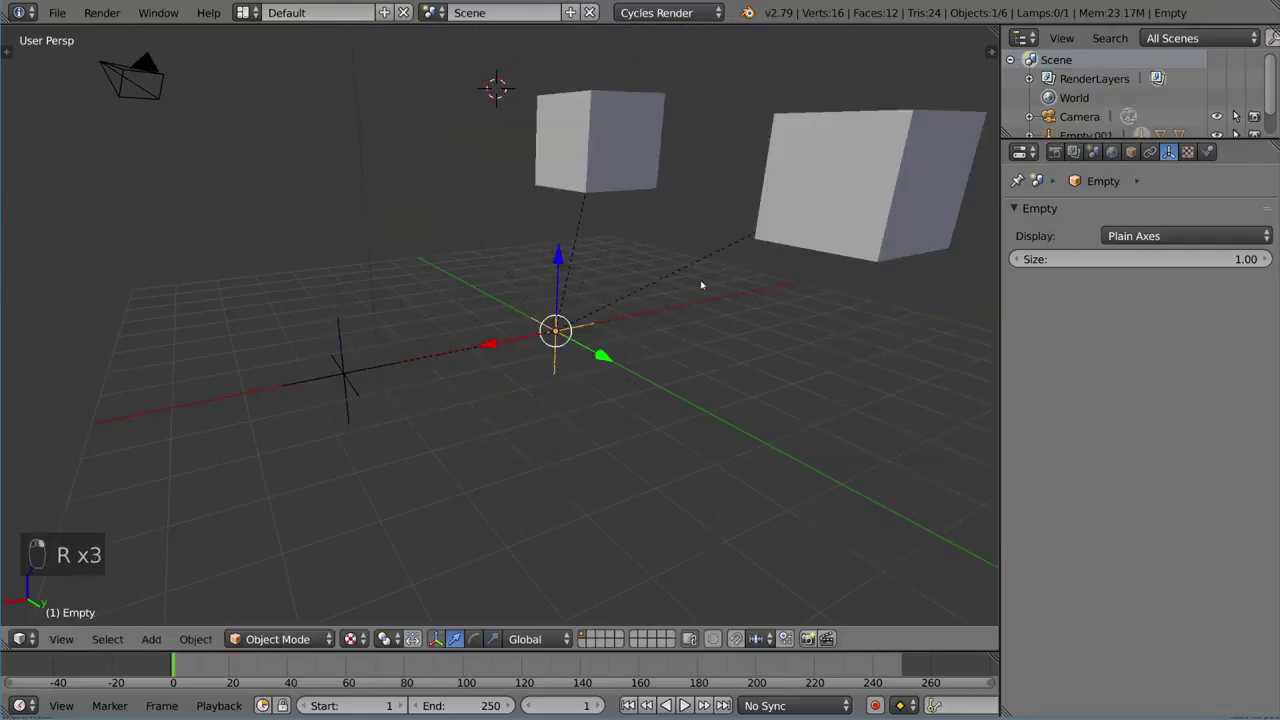
middle_click_drag(701, 286, 789, 283)
key("r")
key("r")
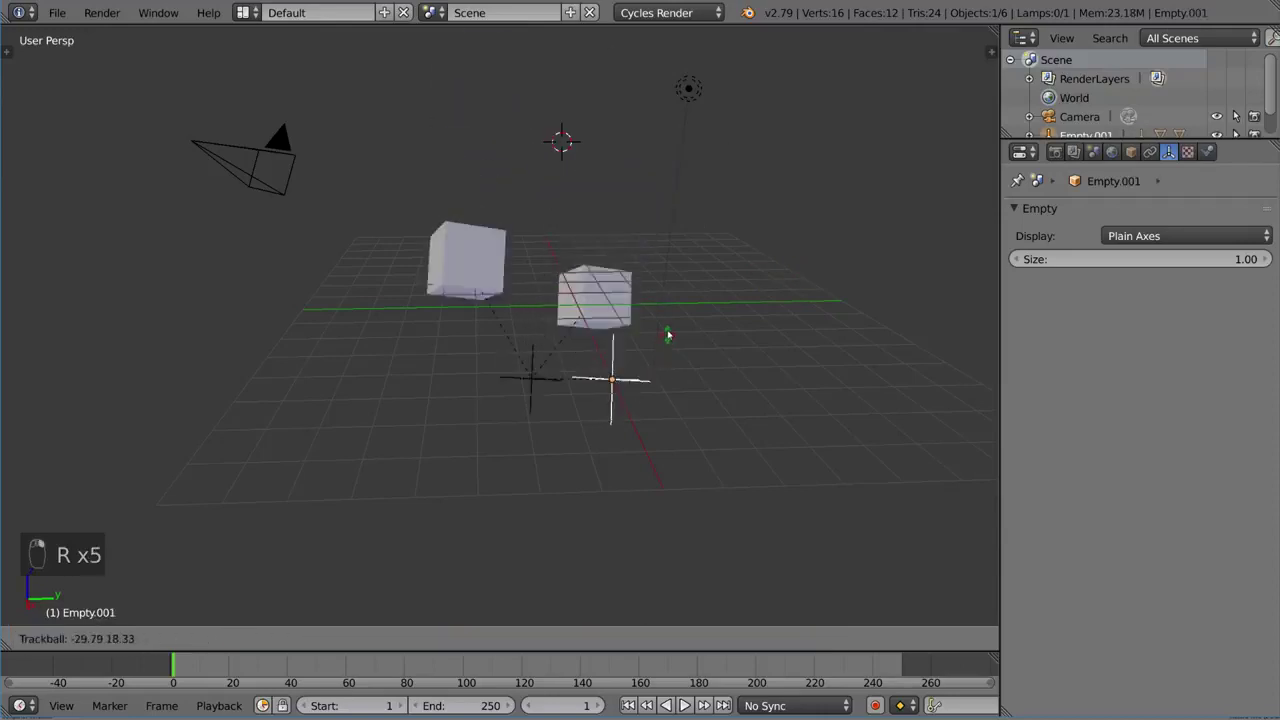
right_click(640, 349)
mouse_move(640, 349)
middle_mouse_down()
mouse_move(566, 360)
mouse_move(633, 297)
middle_mouse_up()
right_click(557, 340)
key("r")
right_click(620, 374)
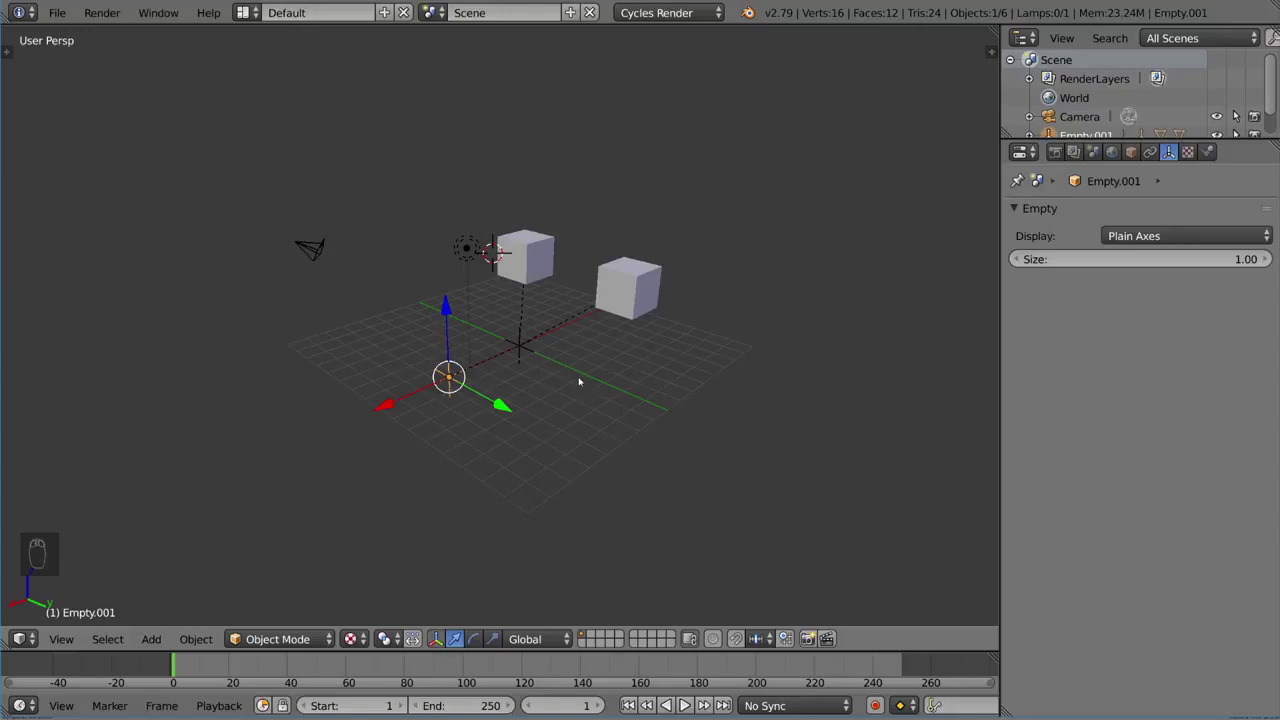
middle_click_drag(578, 381, 557, 394)
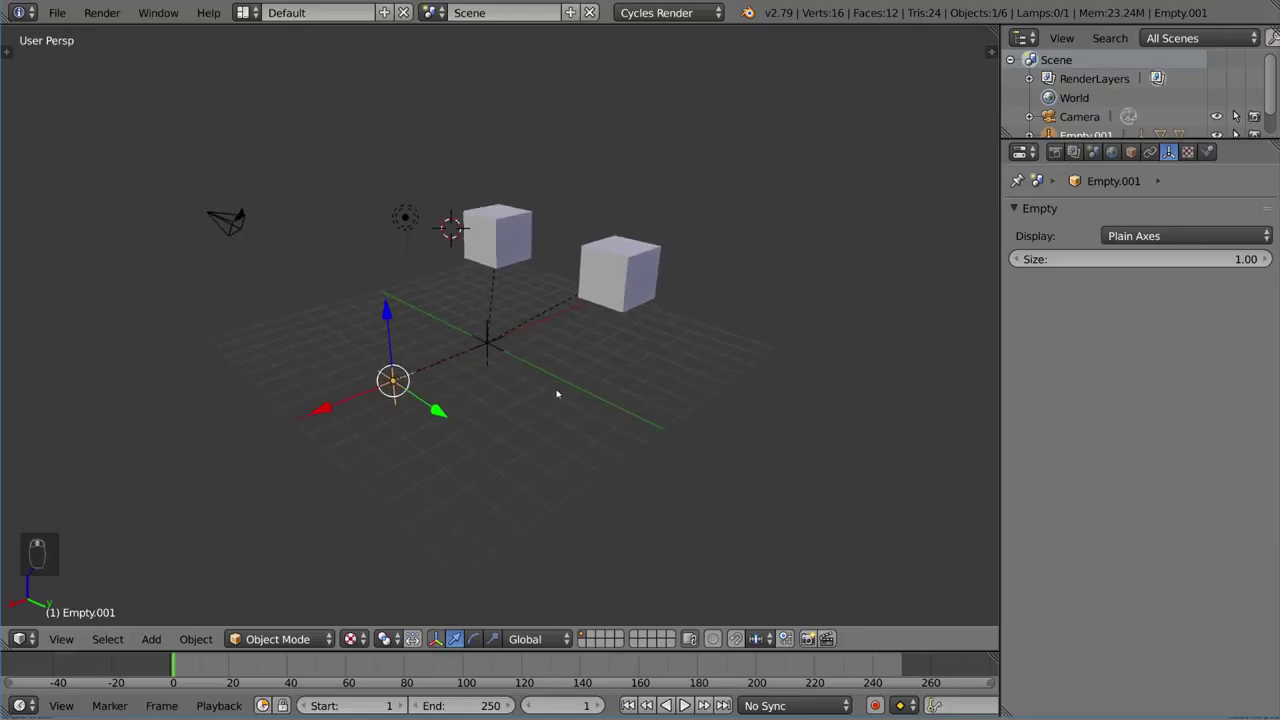
- Delete the duplicate empty and duplicate the two cubes into several copies around the scene
key("x")
left_click(535, 288)
right_click(612, 268)
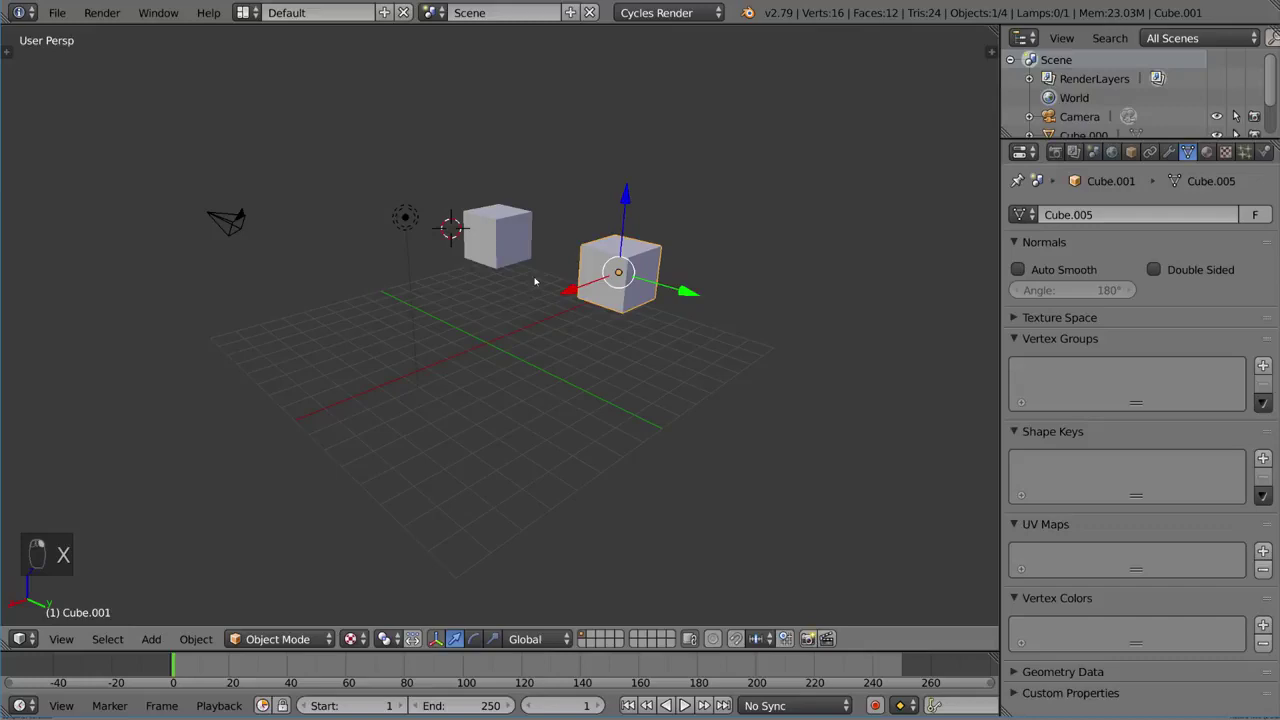
right_click(500, 240, "shift")
middle_click_drag(500, 240, 440, 360)
key("shift+d")
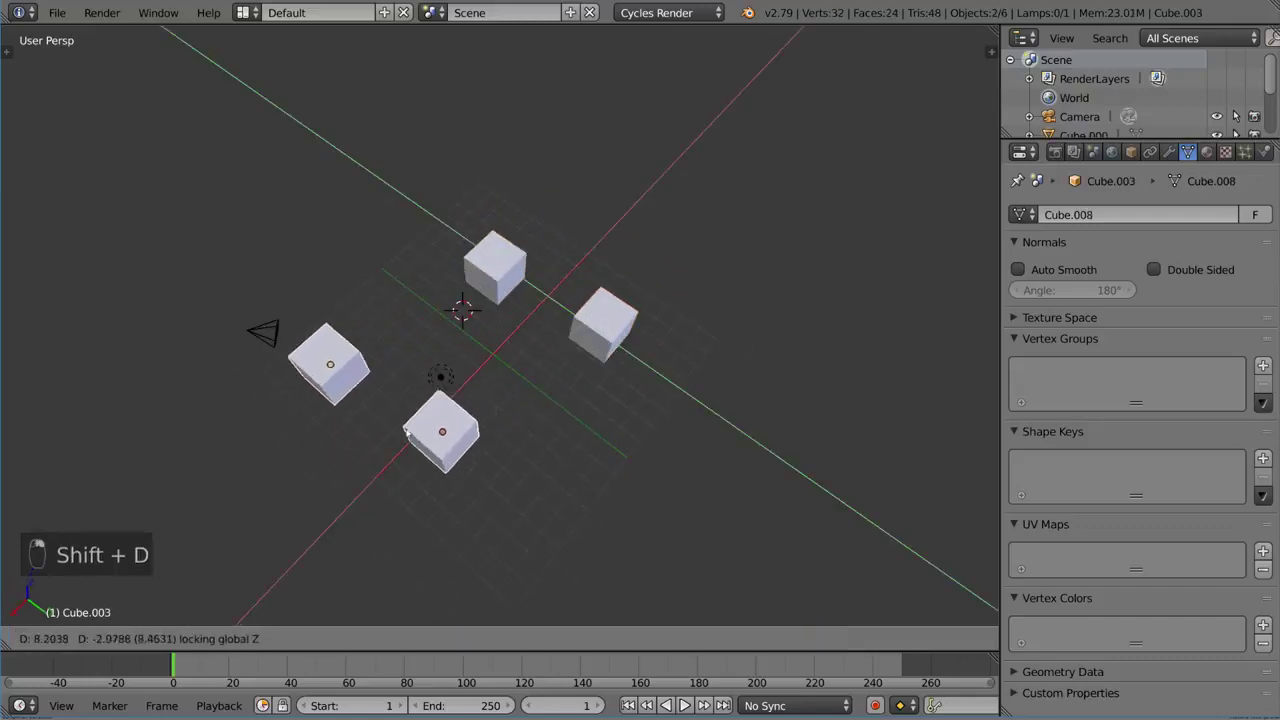
left_click(407, 409)
key("shift+d")
left_click(480, 220)
middle_click_drag(480, 220, 480, 180)
key("g")
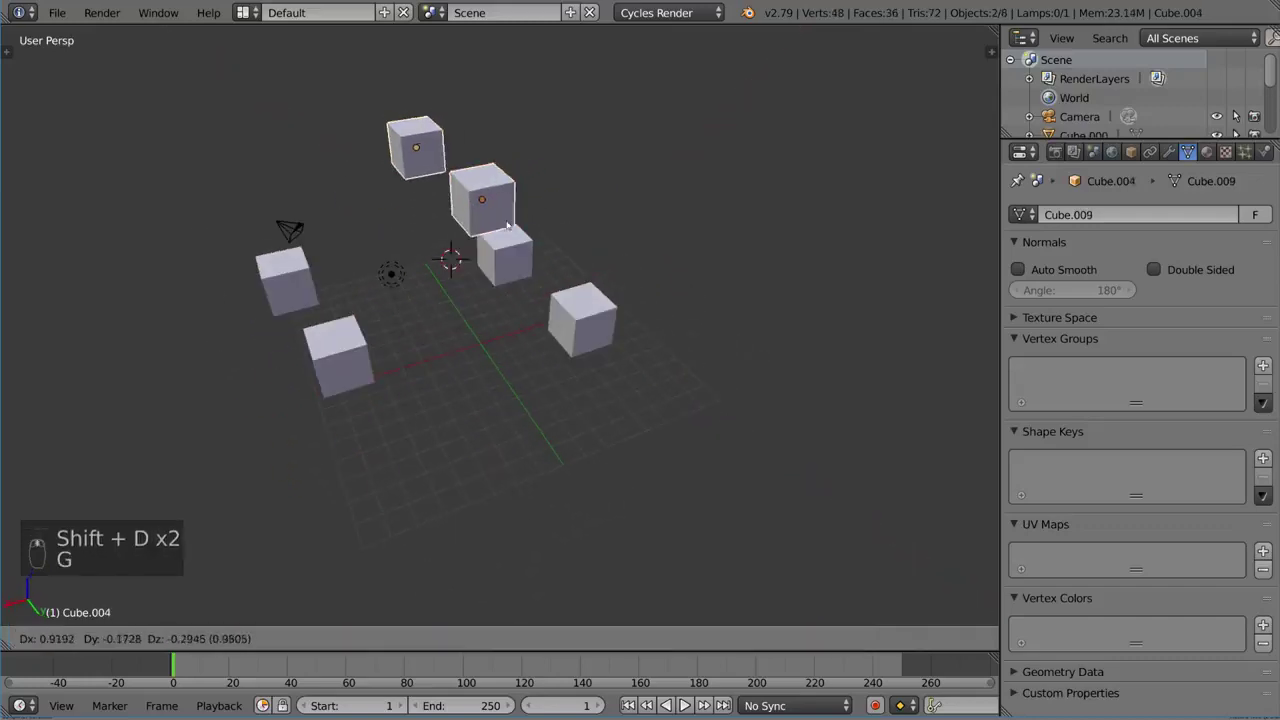
left_click(480, 230)
key("shift+d")
left_click(677, 234)
- Scale one cube's mesh up hugely into a room and move it back to the origin
right_click(665, 205)
key("Tab")
key("s")
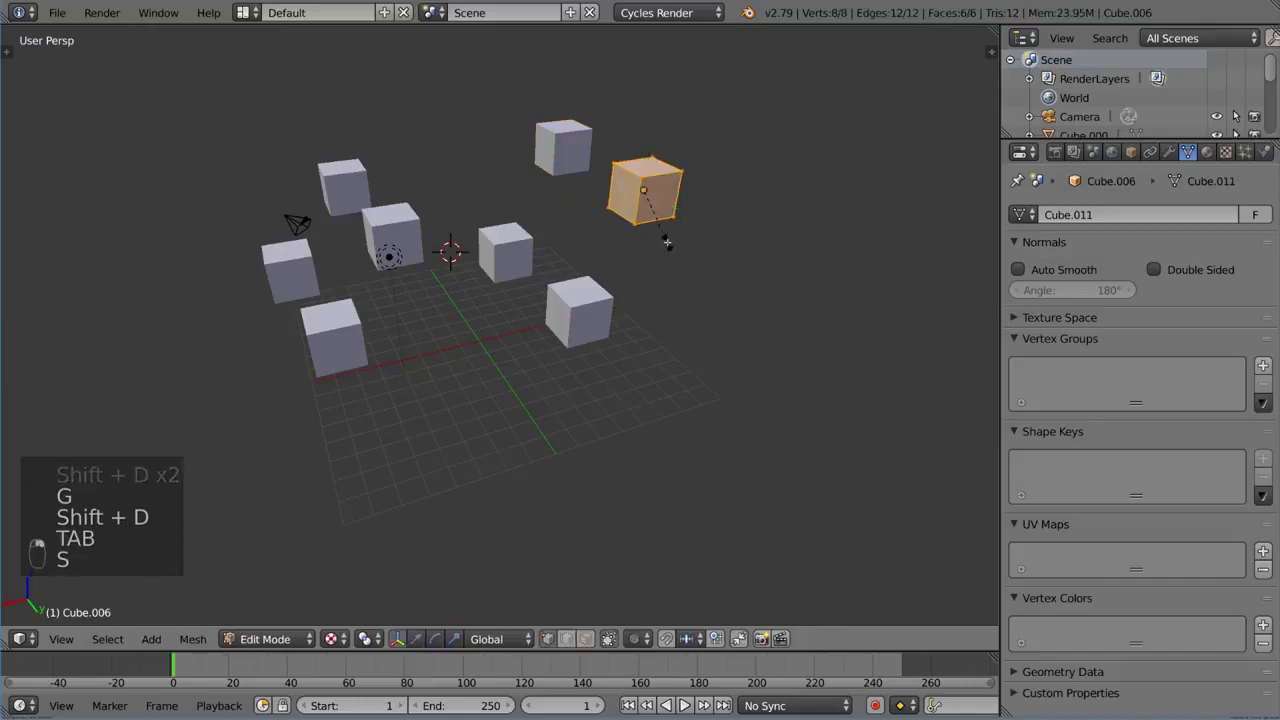
left_click(480, 440)
key("Tab")
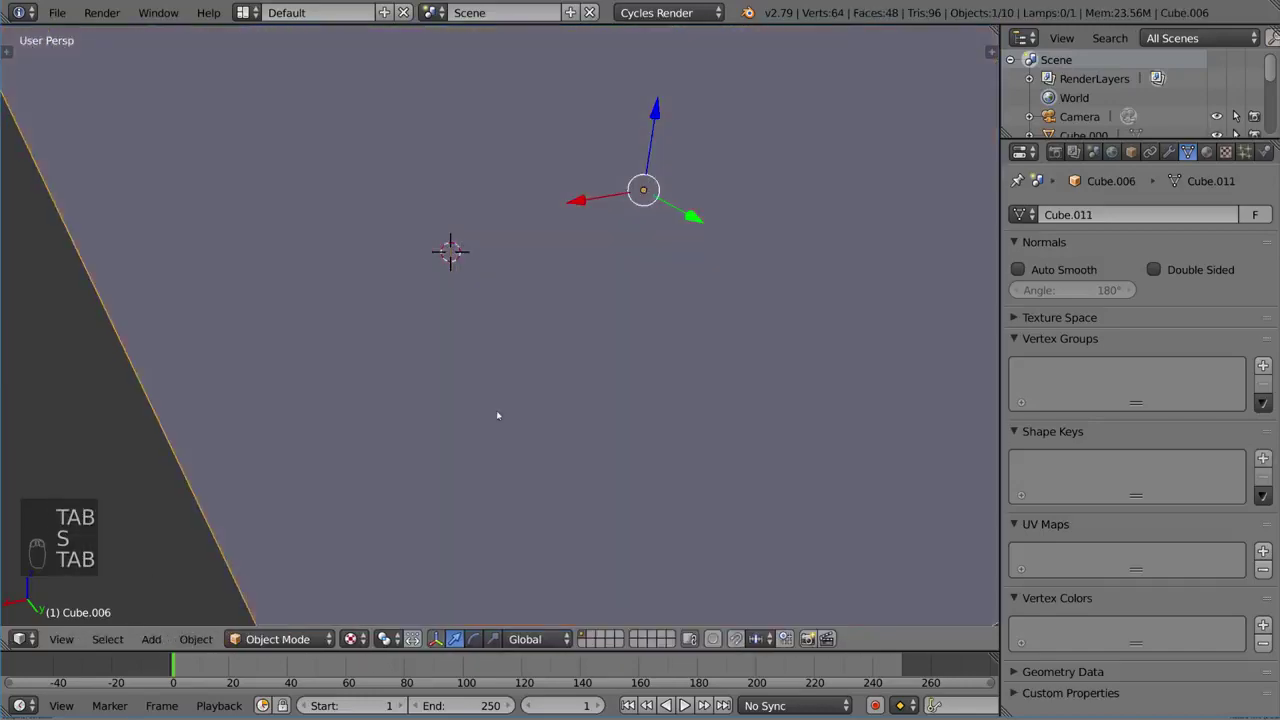
mouse_move(497, 420)
middle_mouse_down()
mouse_move(563, 302)
mouse_move(492, 402)
mouse_move(430, 260)
mouse_move(490, 270)
mouse_move(586, 380)
middle_mouse_up()
key("alt+g")
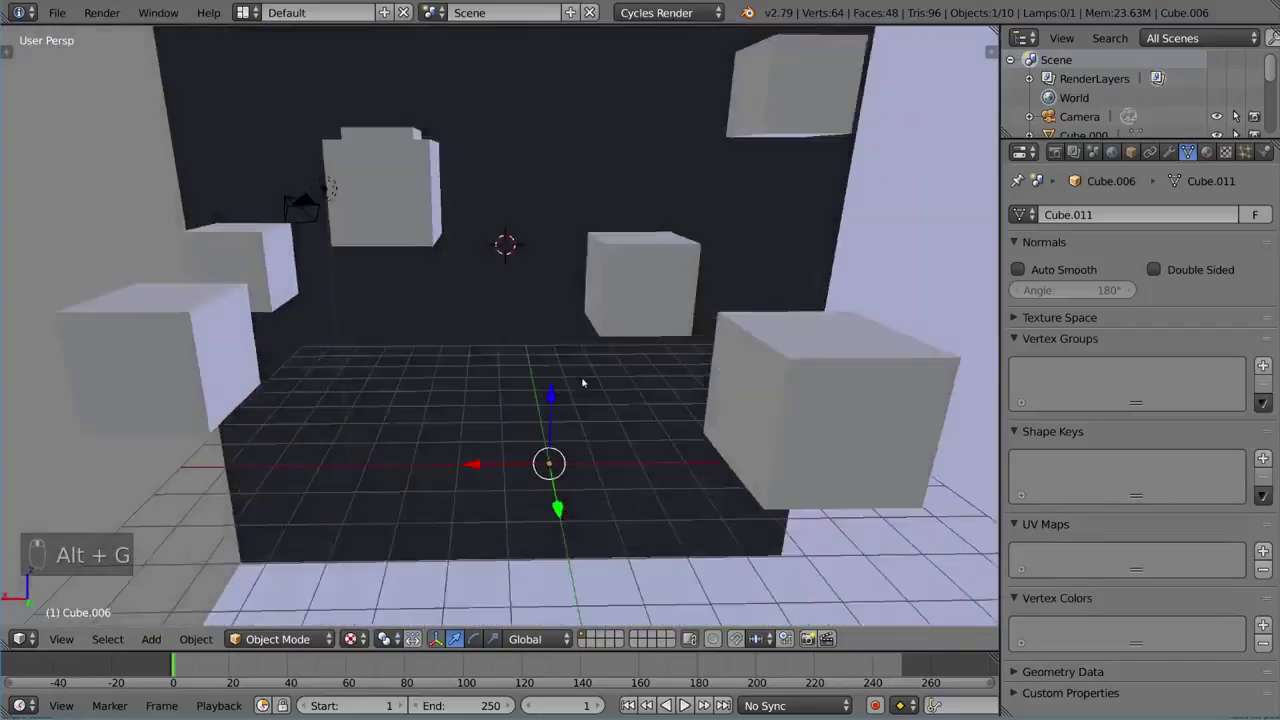
- Add a loop cut across the room cube and fill a new floor face
right_click(645, 275)
middle_click_drag(645, 275, 485, 325)
right_click(485, 325)
key("Tab")
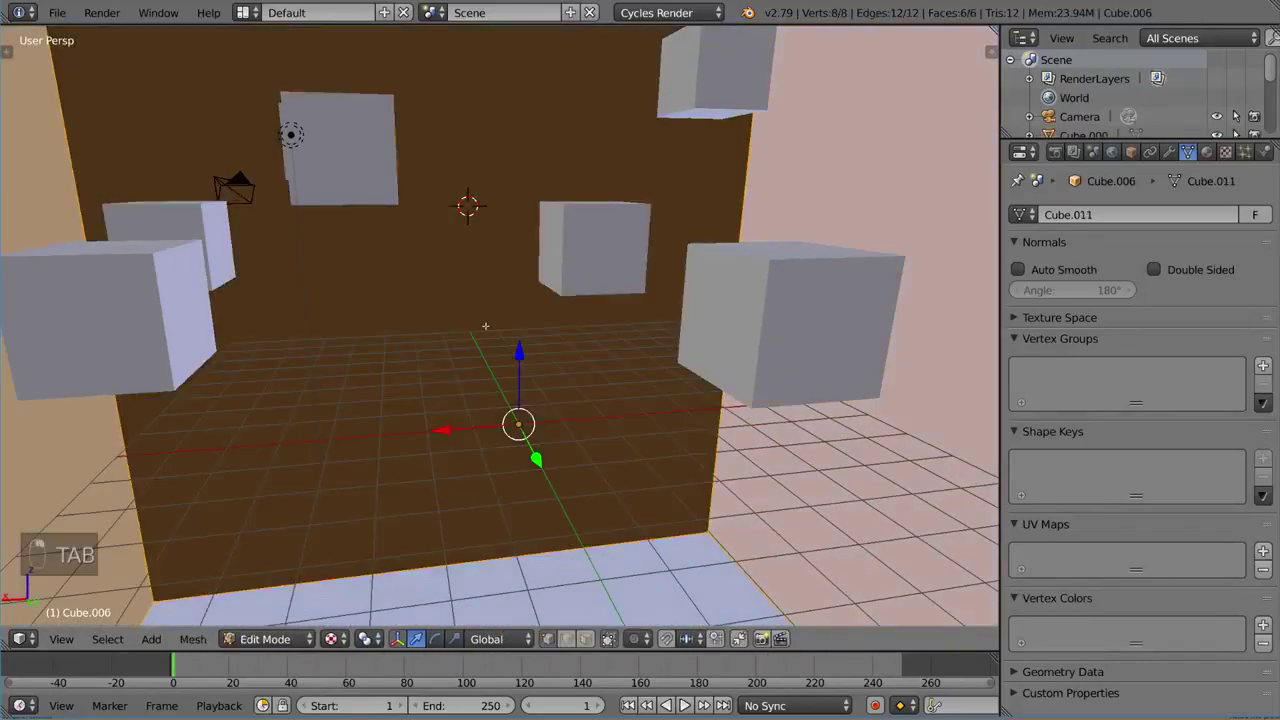
key("ctrl+Tab")
left_click(484, 327)
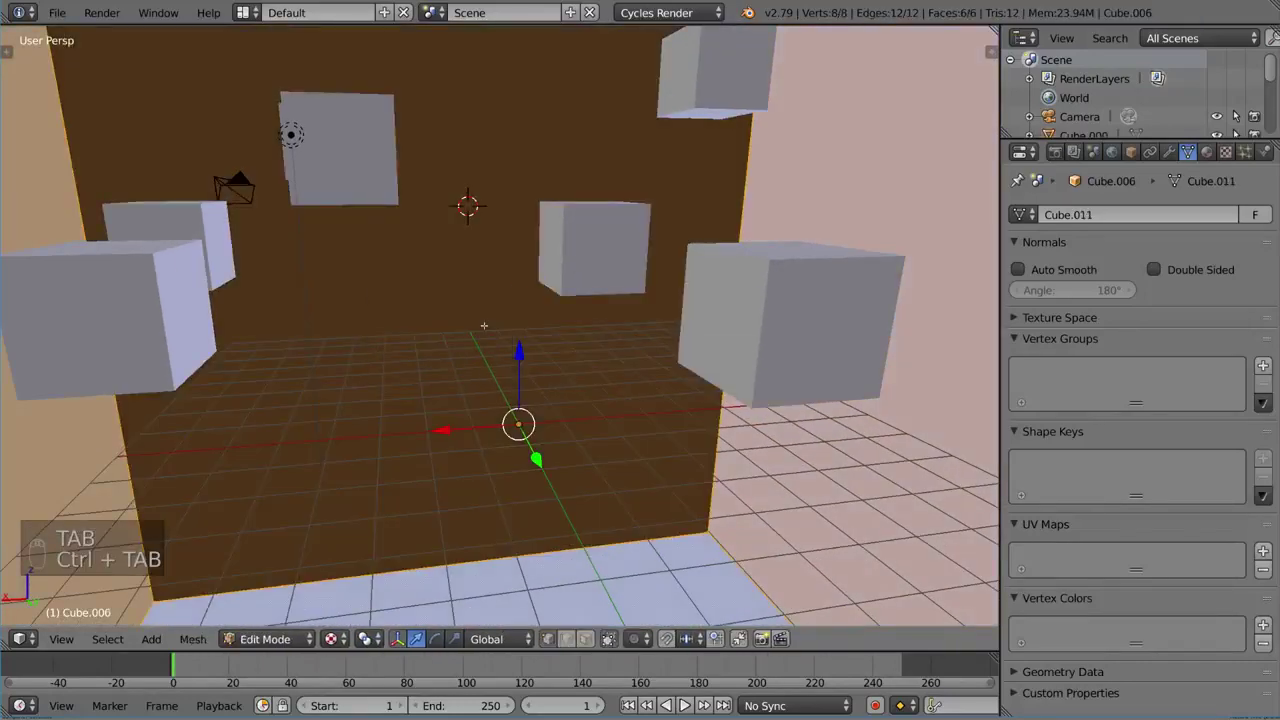
key("ctrl+r")
left_click(690, 290)
key("f")
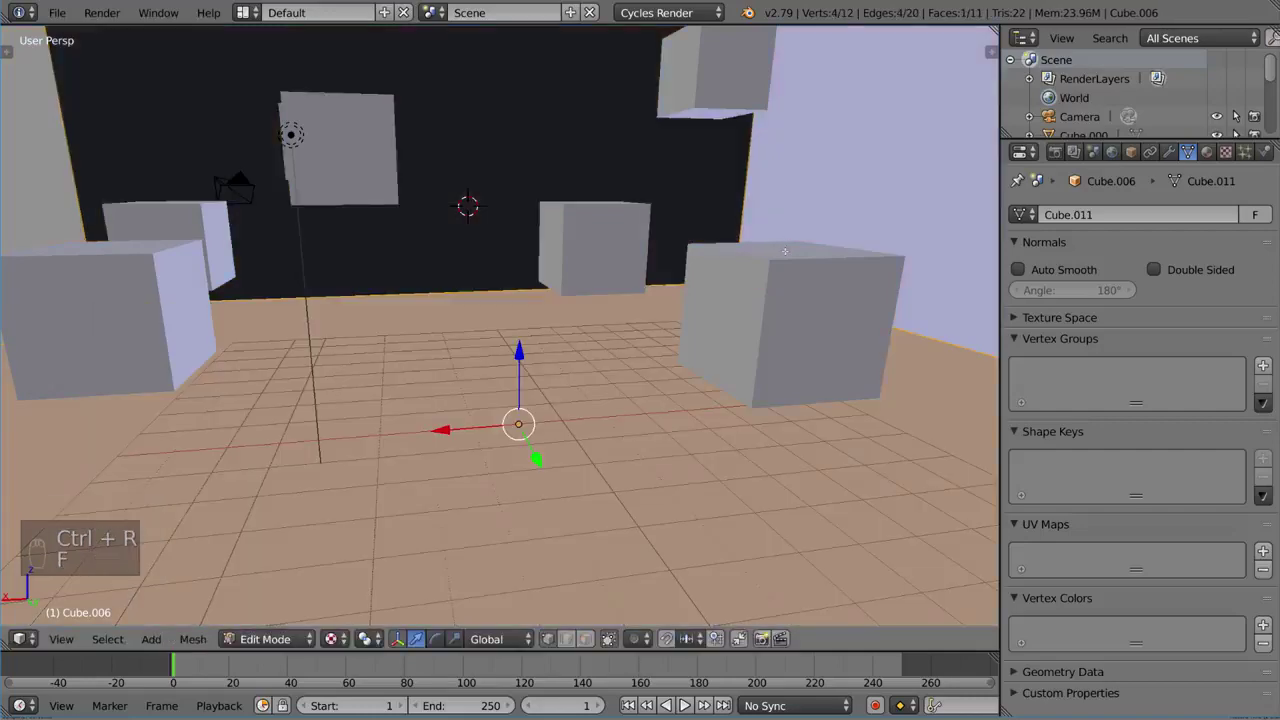
key("Tab")
- Move several small cubes lower, placing them near the room's floor and walls
middle_click_drag(785, 252, 630, 292)
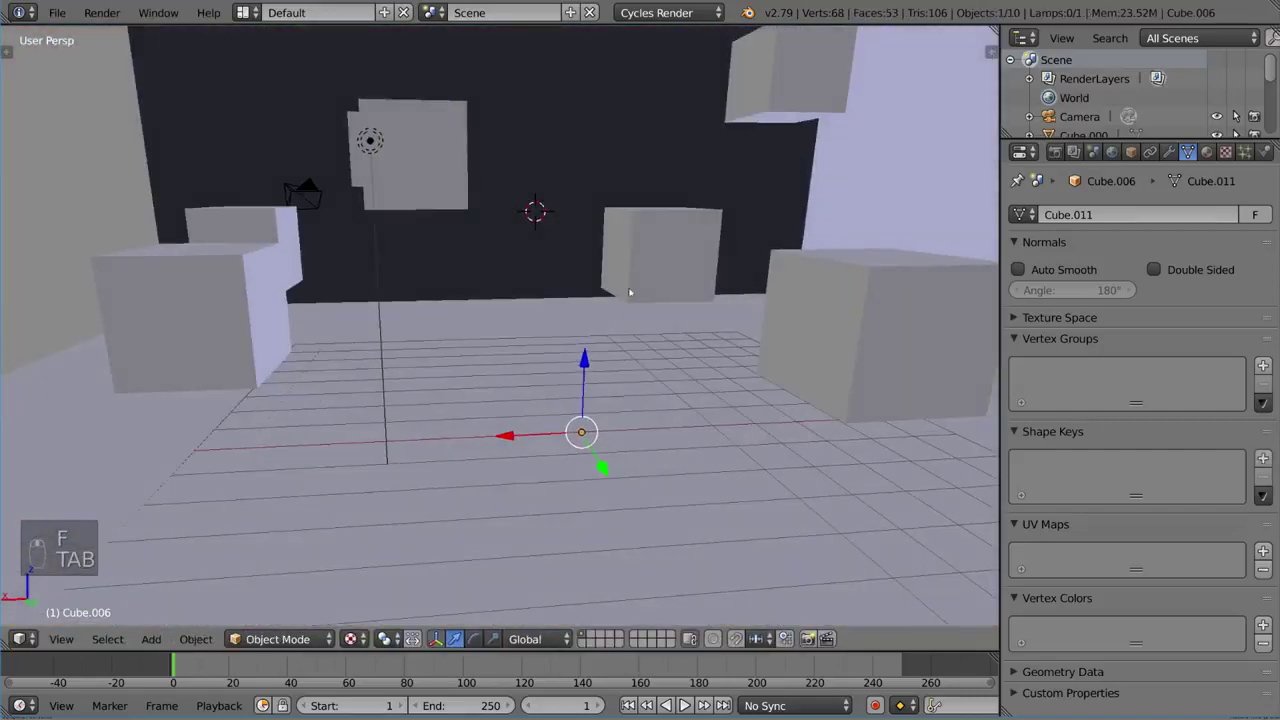
right_click(630, 292)
key("g")
left_click(680, 420)
right_click(860, 330)
key("g")
middle_click_drag(920, 420, 783, 333)
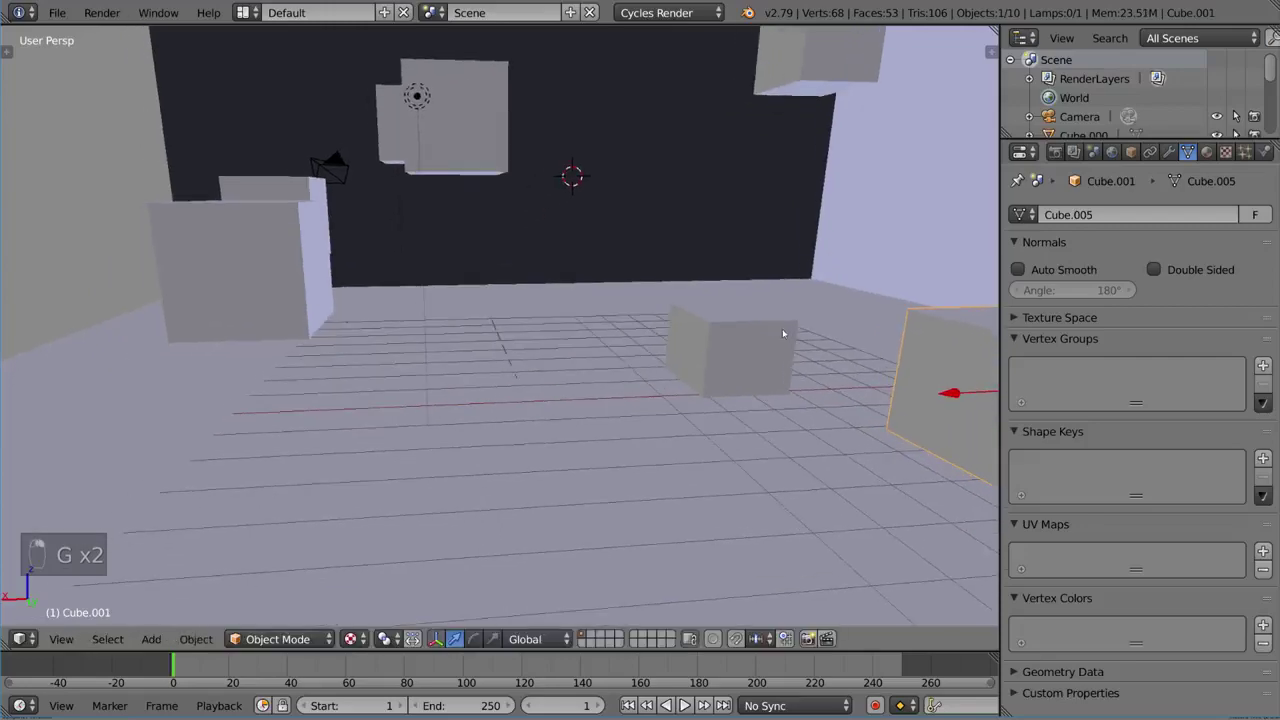
right_click(457, 148)
key("g")
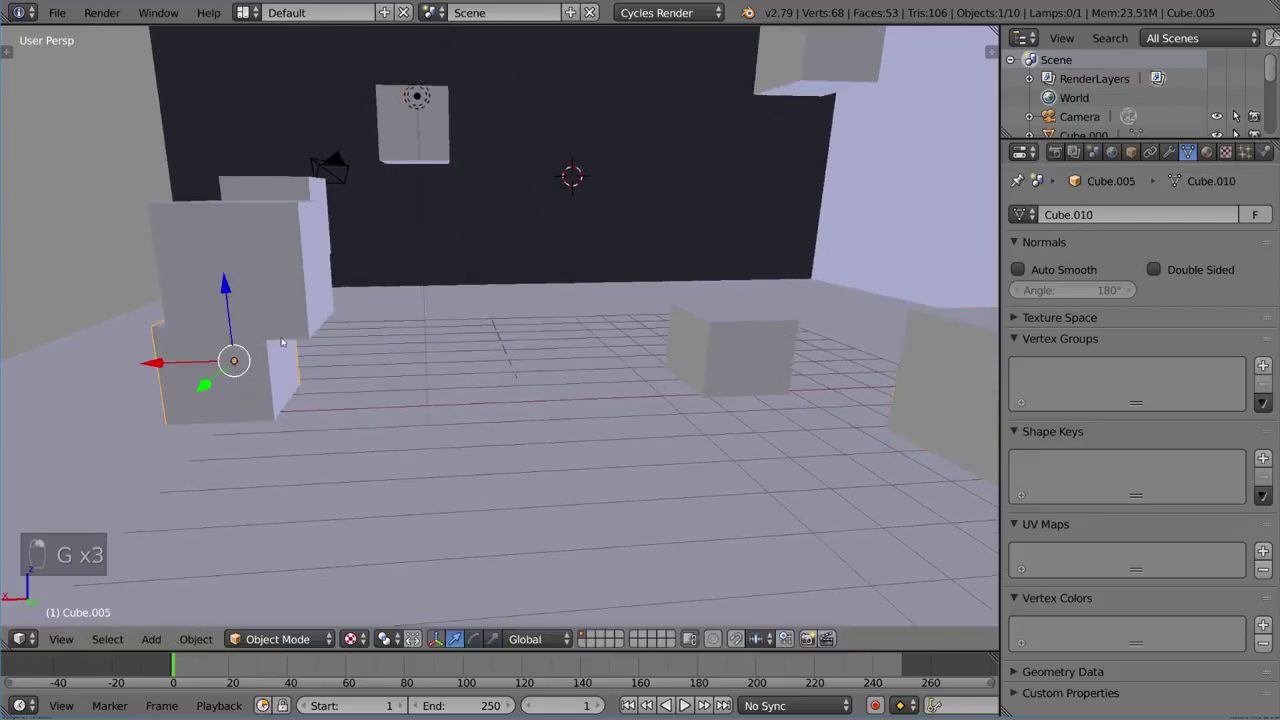
right_click(282, 342)
key("g")
left_click(200, 400)
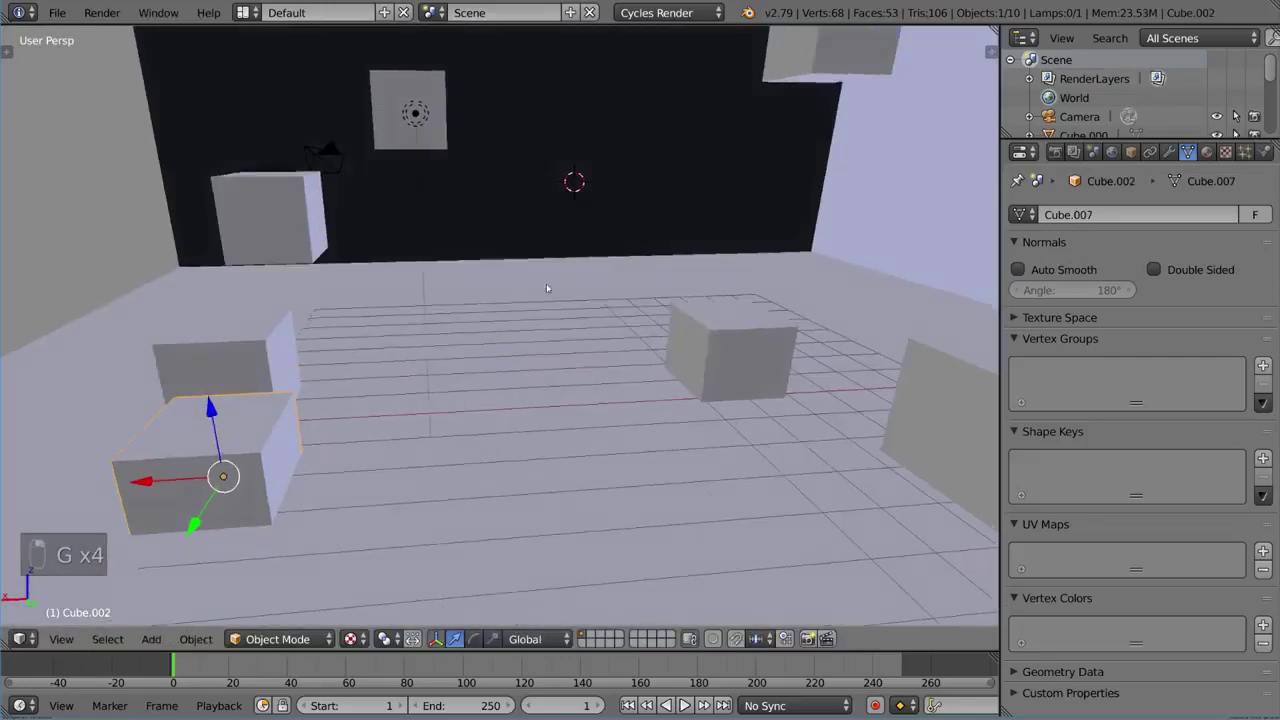
mouse_move(546, 288)
middle_mouse_down()
mouse_move(720, 221)
mouse_move(675, 243)
middle_mouse_up()
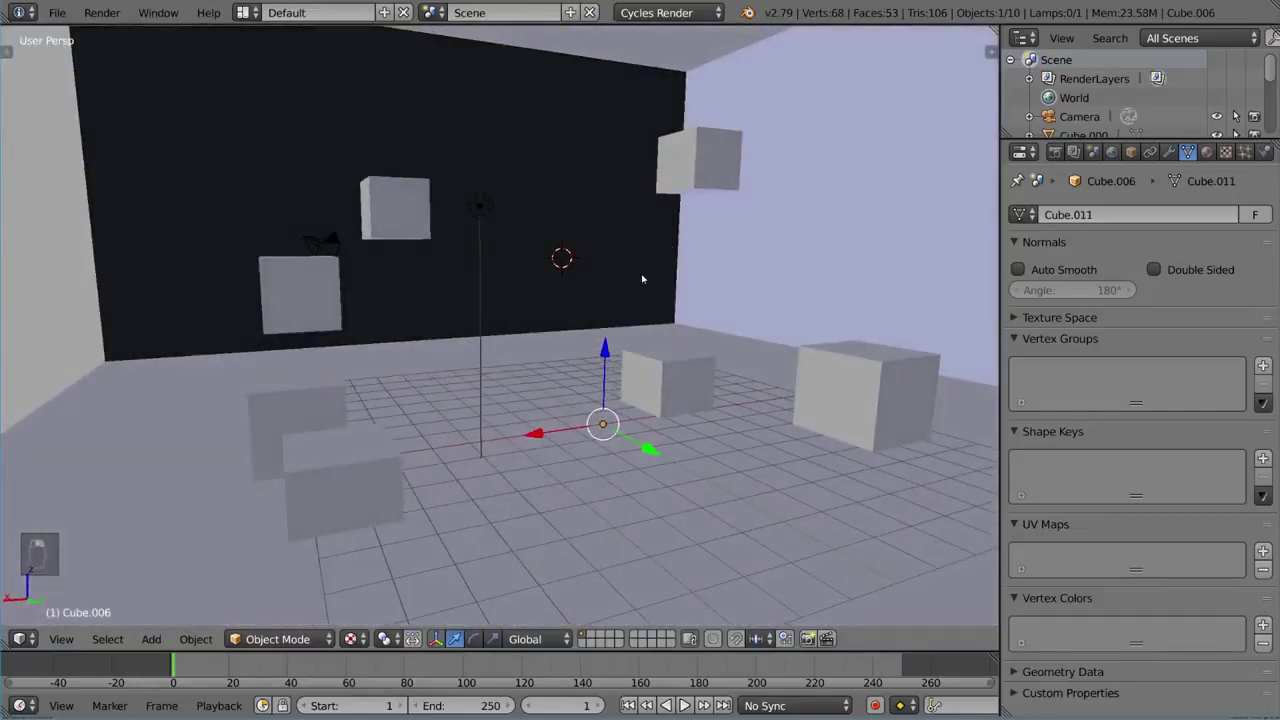
- Select every object in the scene and switch the viewport to wireframe shading
scroll(650, 284, "down", 5)
scroll(683, 284, "down", 3)
scroll(683, 284, "down", 2)
key("a")
key("a")
key("a")
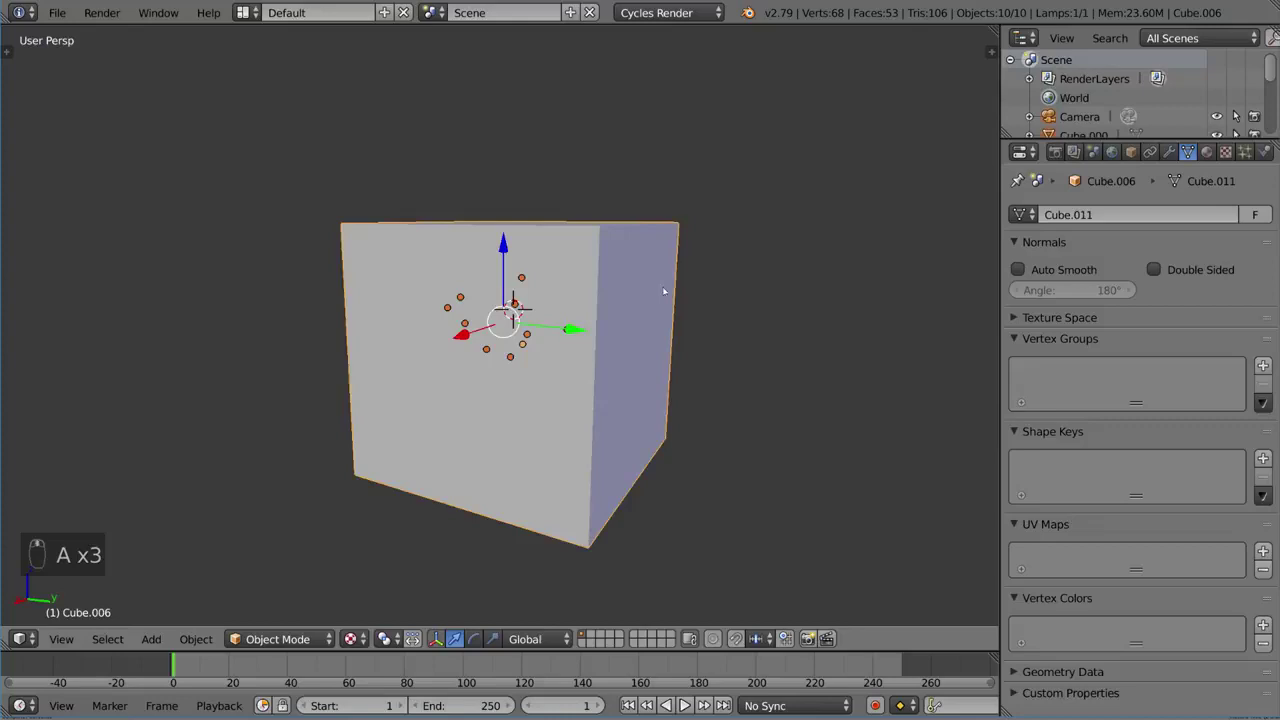
key("z")
scroll(644, 335, "up", 4)
scroll(651, 286, "up", 3)
scroll(646, 283, "down", 1)
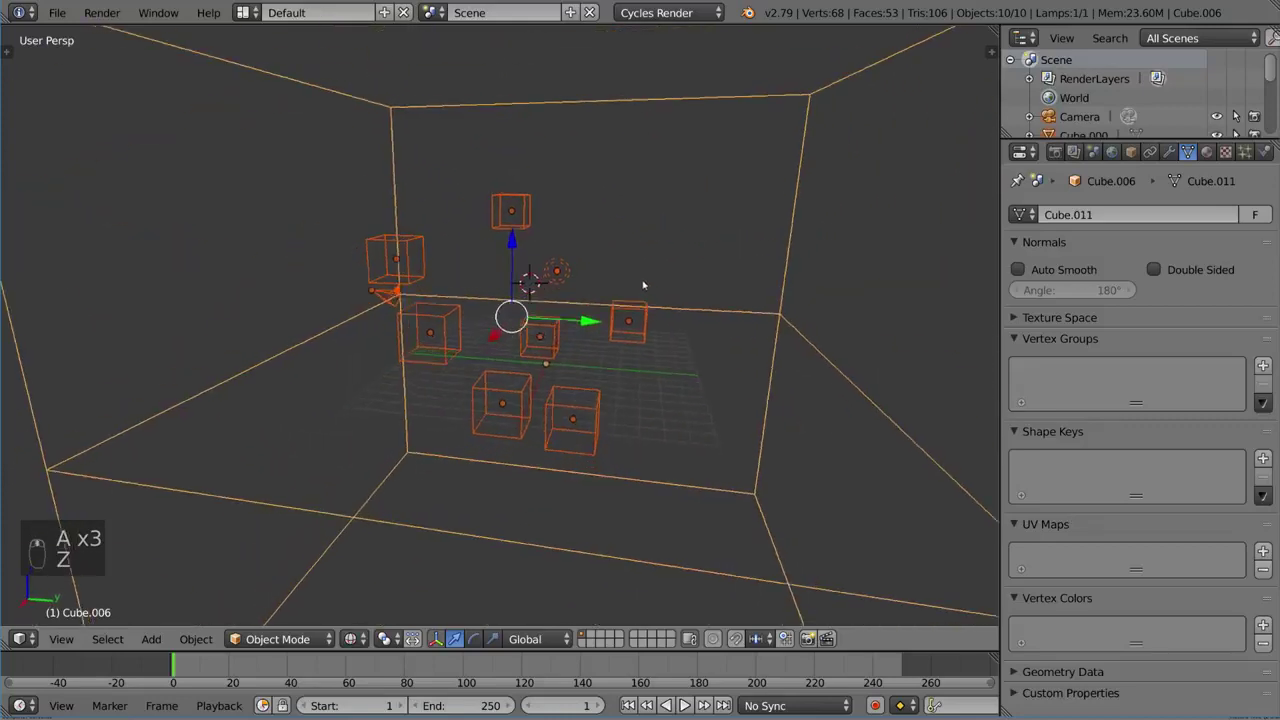
scroll(558, 281, "up", 1)
scroll(600, 266, "up", 2)
scroll(582, 271, "up", 2)
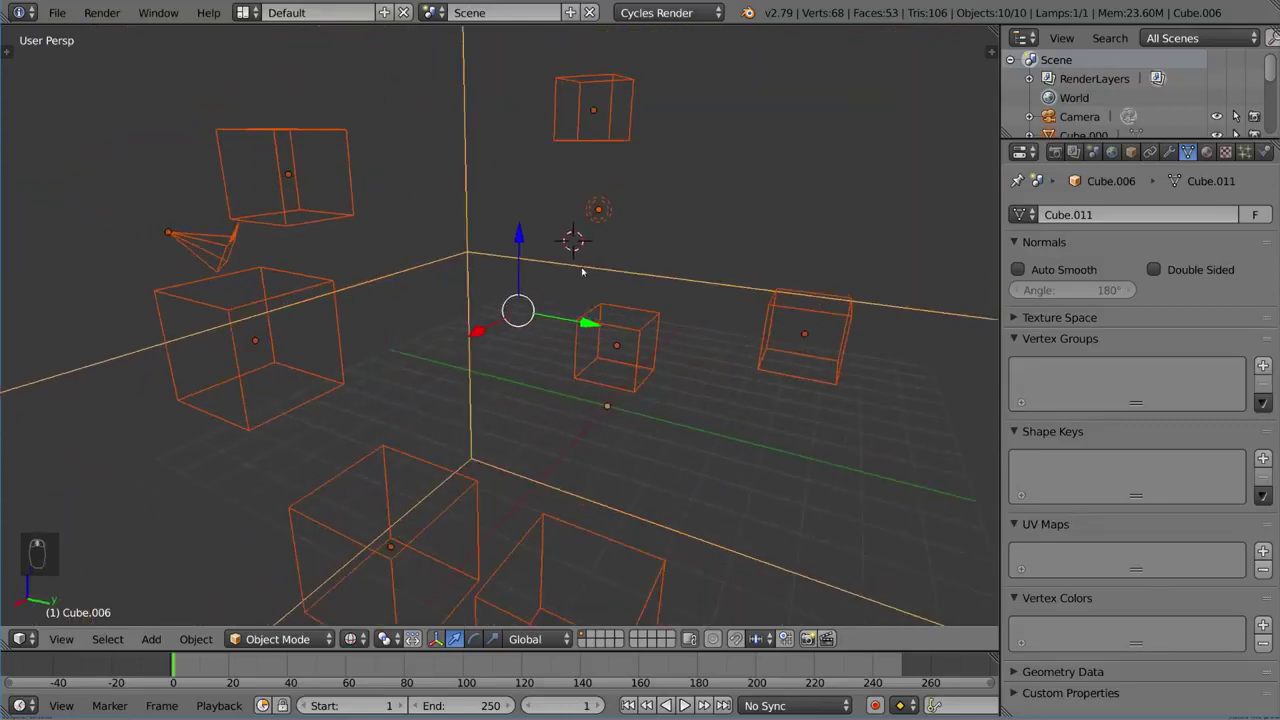
middle_click_drag(660, 278, 431, 253)
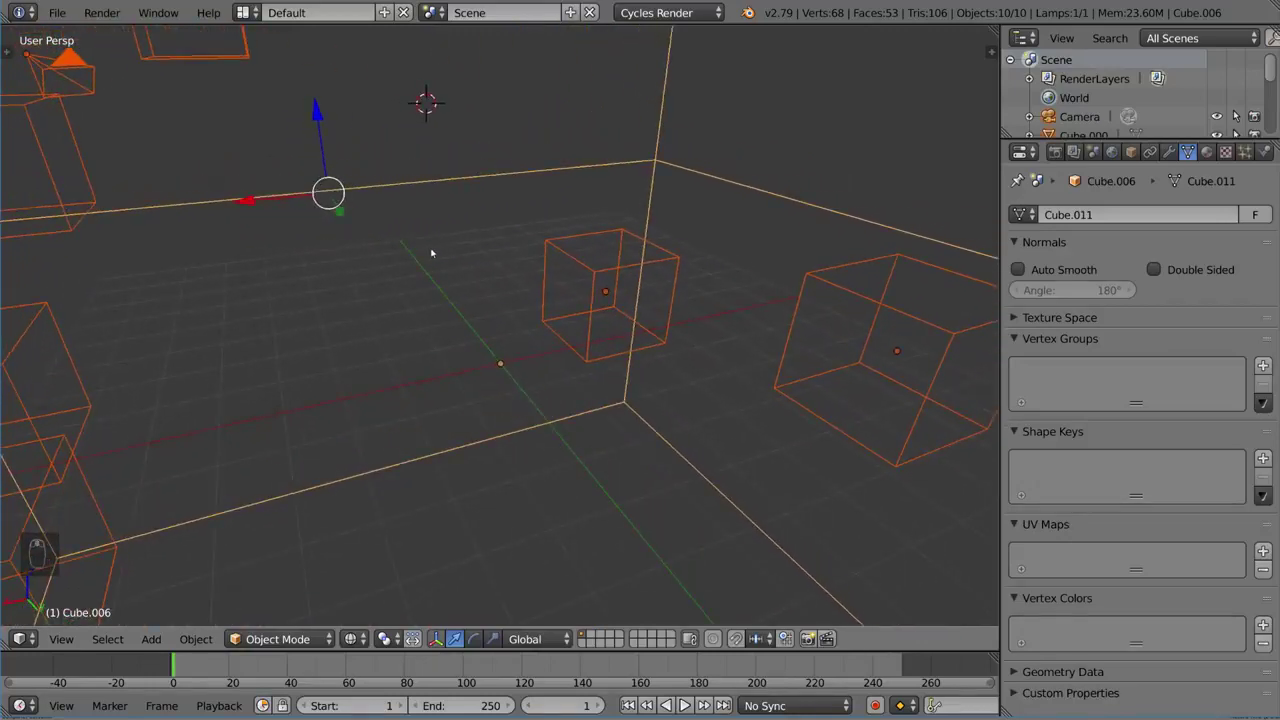
- Parent all selected objects to a new empty with Parent to Empty
key("space")
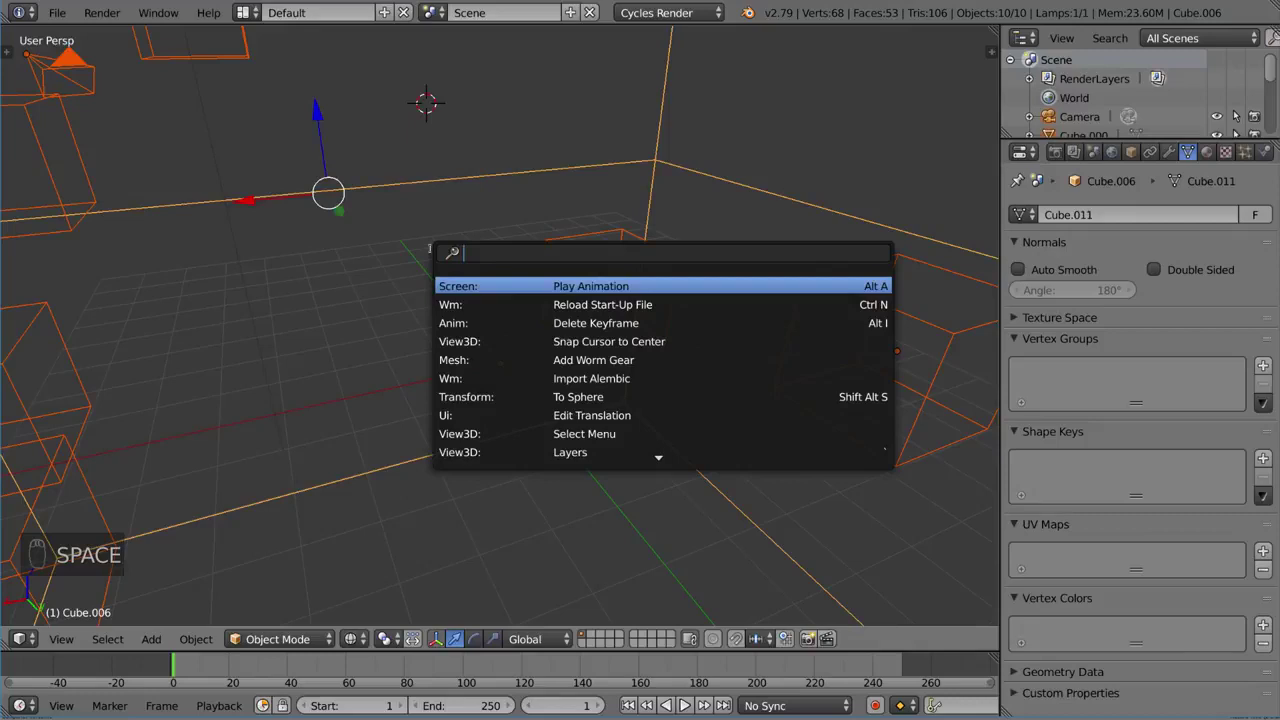
type("parent")
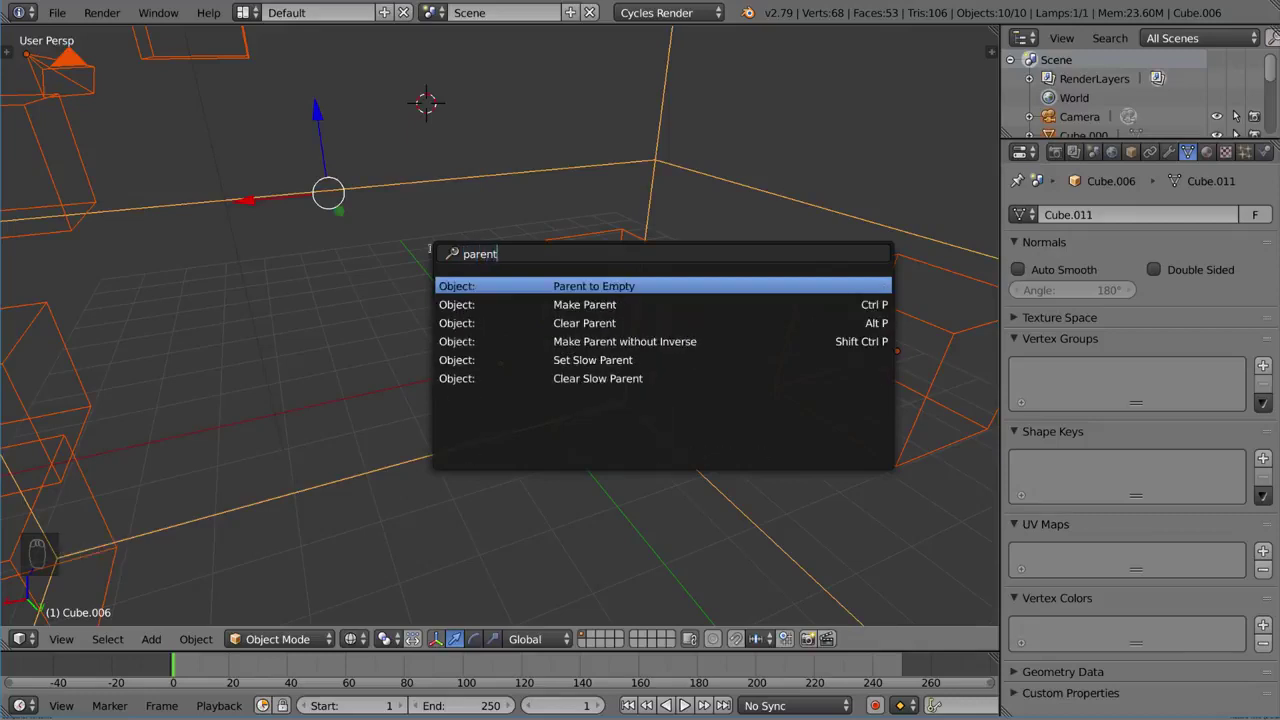
type(" to em")
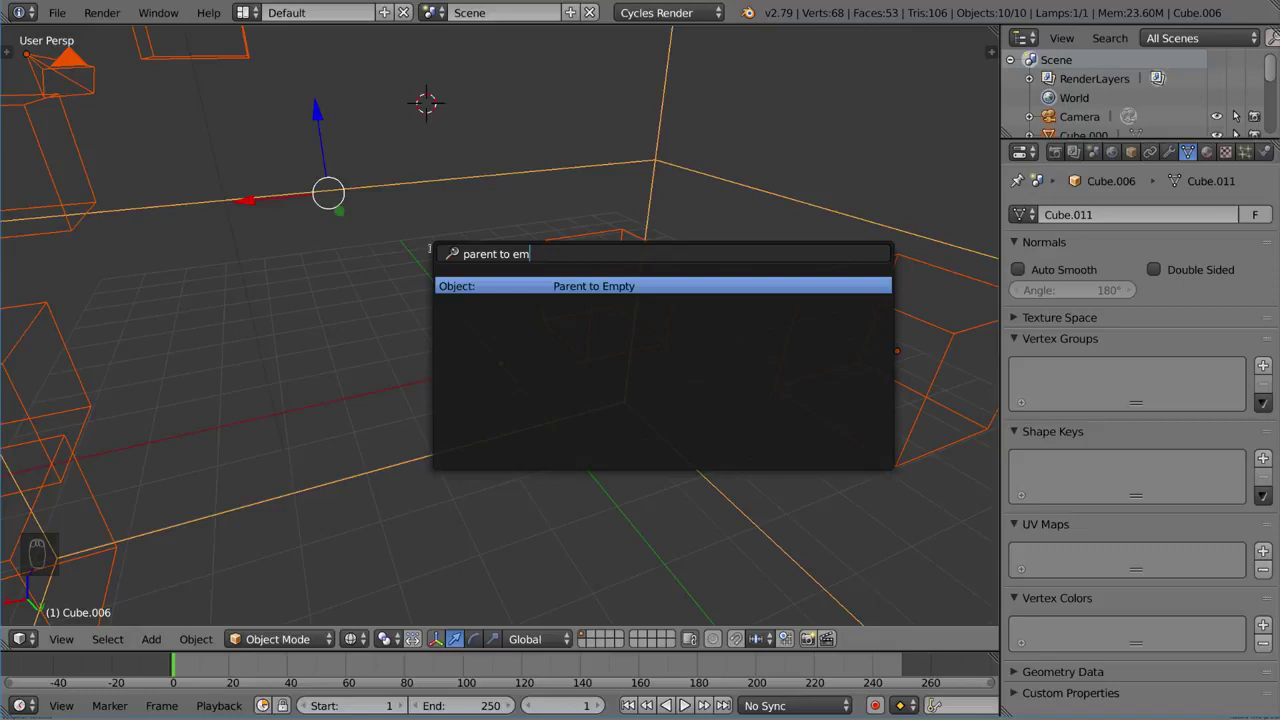
key("Return")
- Show the OBJECTS empty's Object properties and toggle its Name display off and on
mouse_move(419, 316)
middle_mouse_down()
mouse_move(489, 334)
mouse_move(537, 389)
mouse_move(557, 371)
mouse_move(427, 356)
mouse_move(471, 366)
mouse_move(442, 372)
middle_mouse_up()
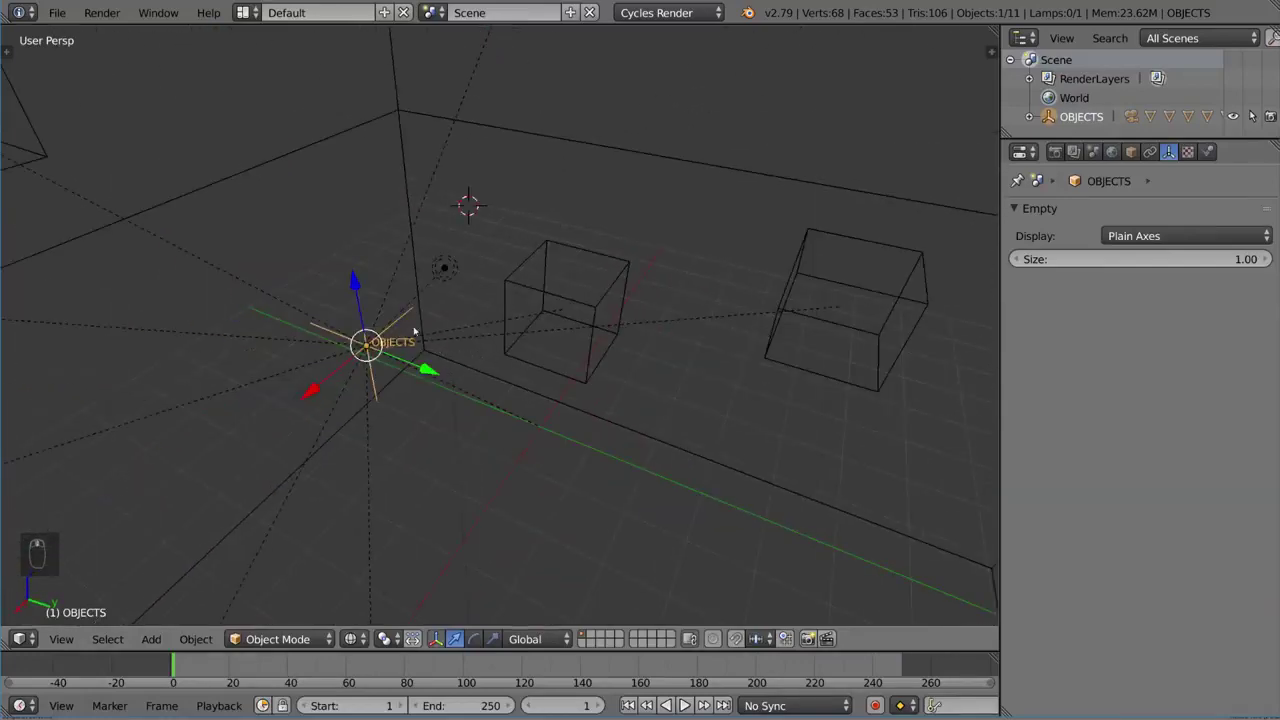
left_click(1132, 152)
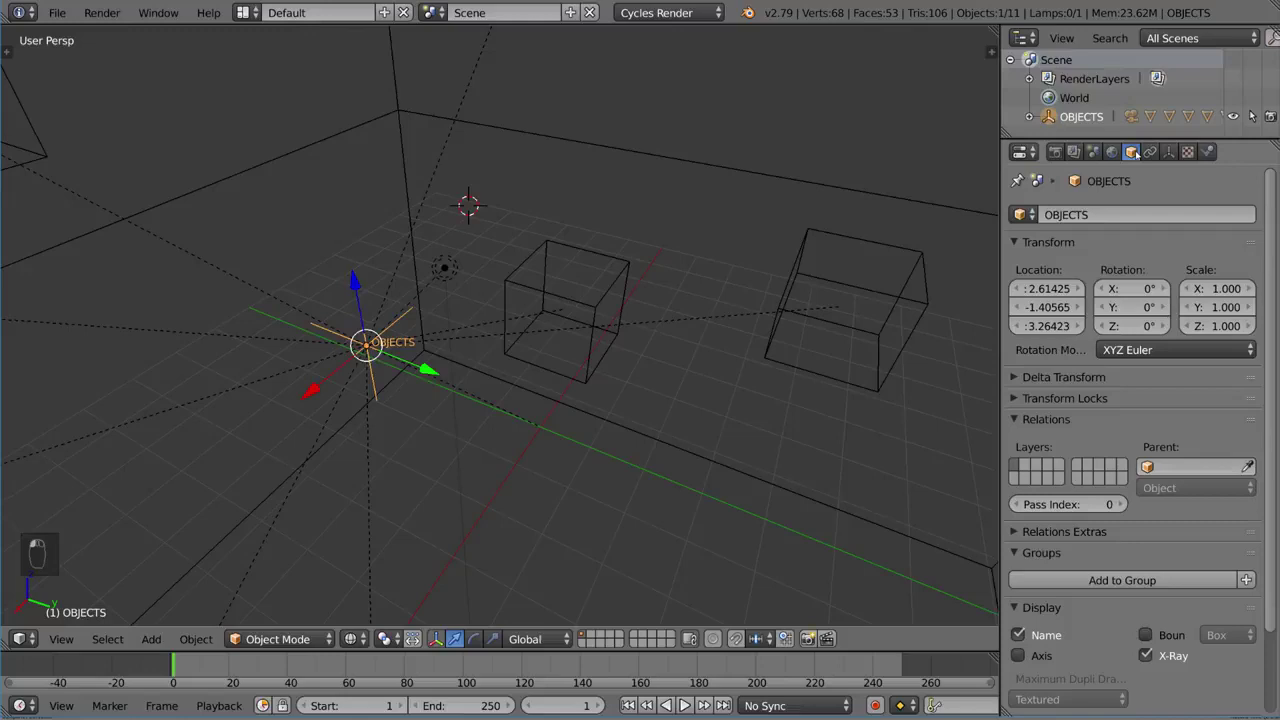
scroll(1188, 364, "down", 1)
scroll(1120, 430, "down", 1)
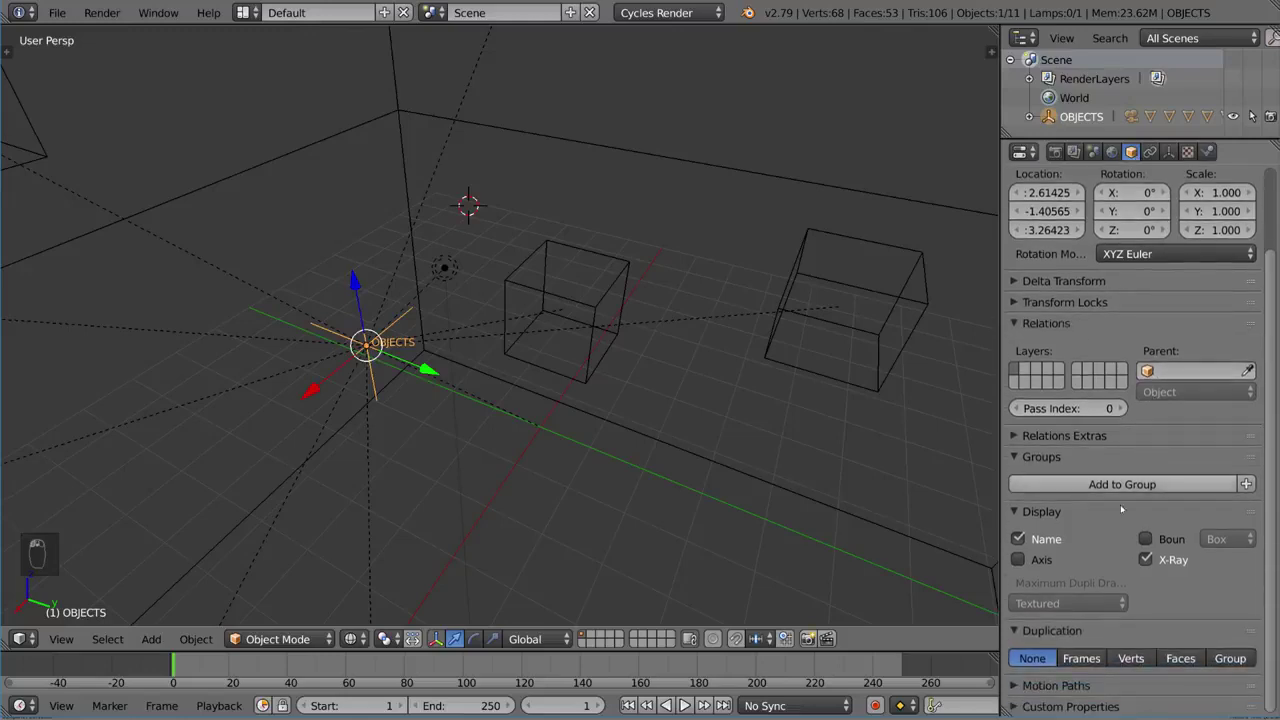
left_click(1045, 512)
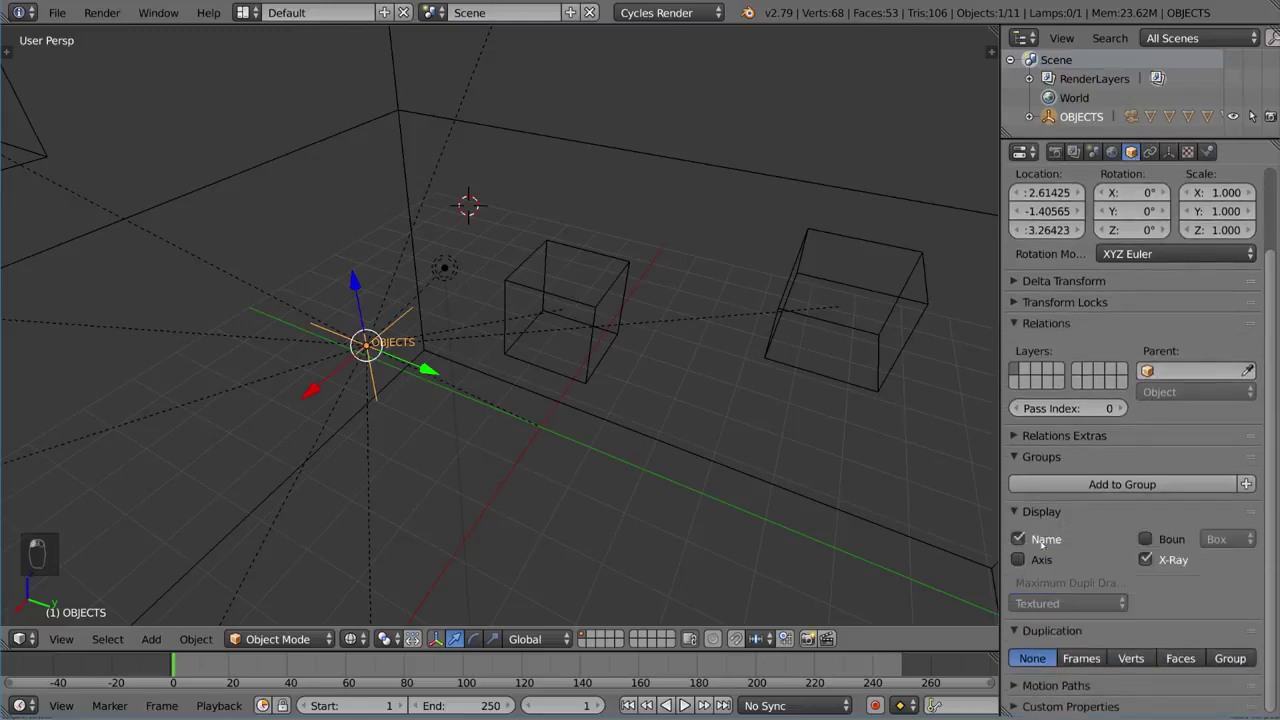
left_click(1020, 540)
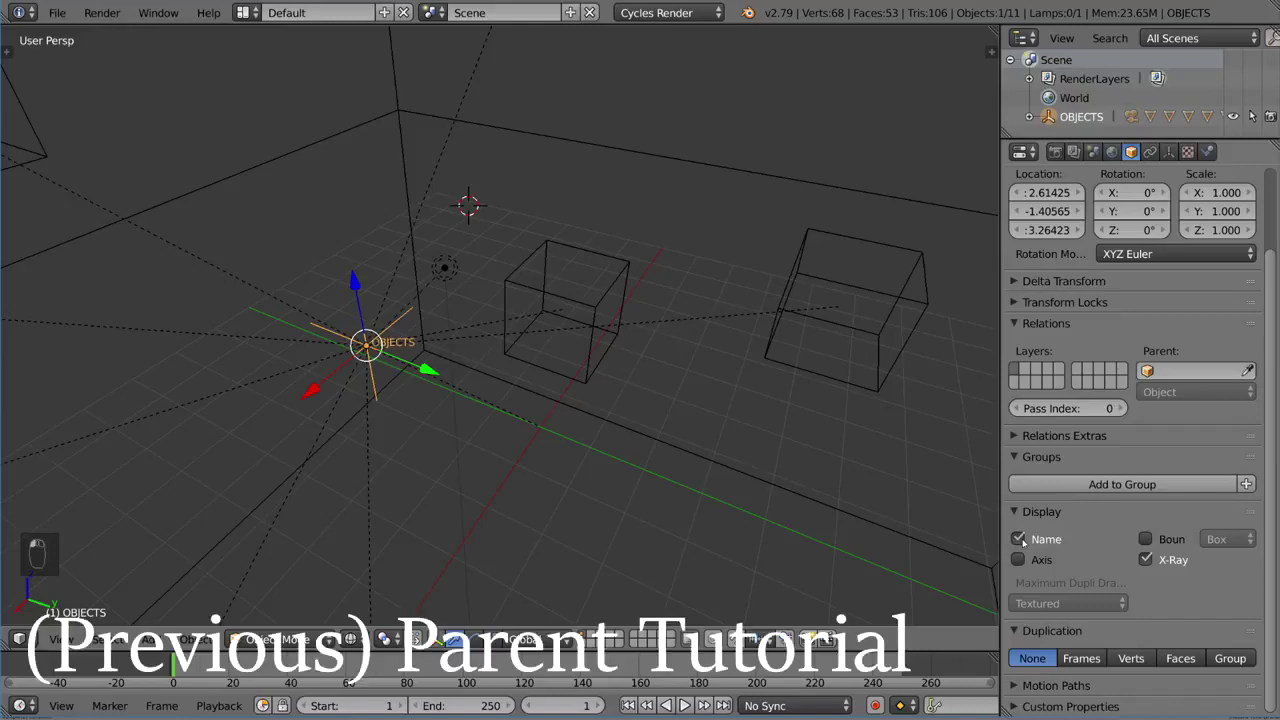
- Rename the parent empty from OBJECTS to Set, then to Environment 1
key("n")
scroll(905, 450, "down", 3)
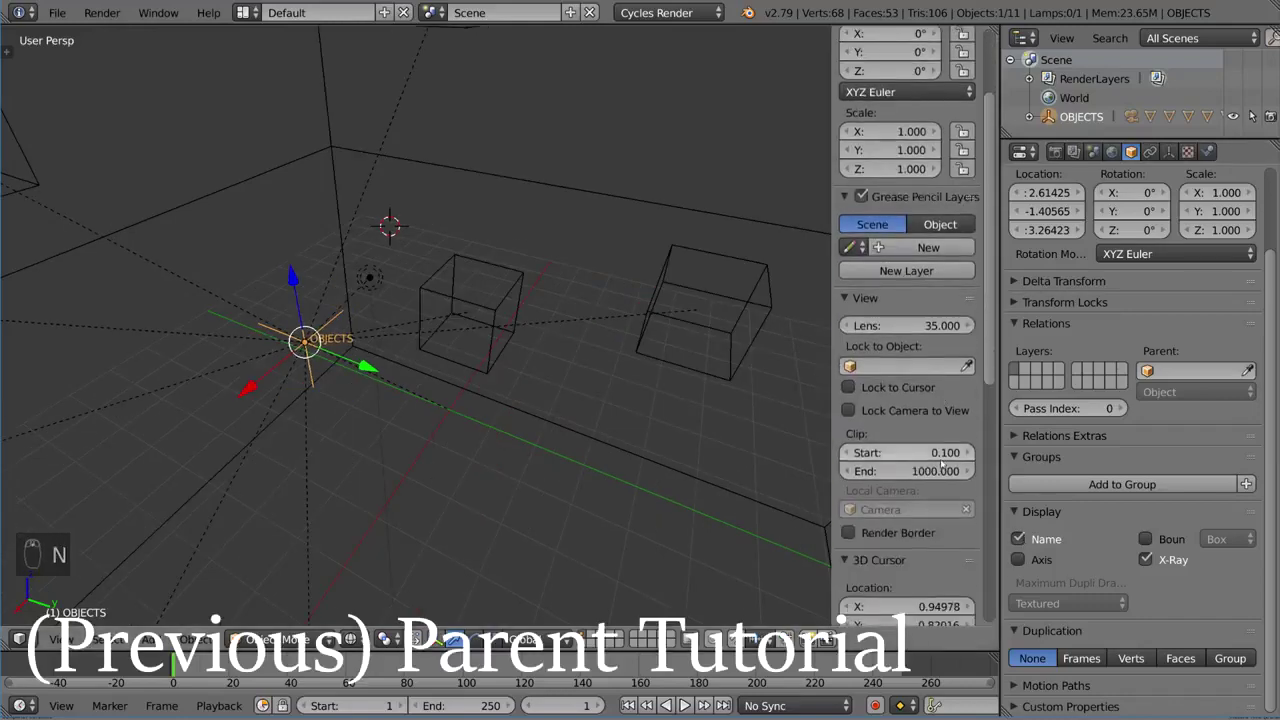
scroll(905, 440, "down", 6)
left_click(928, 429)
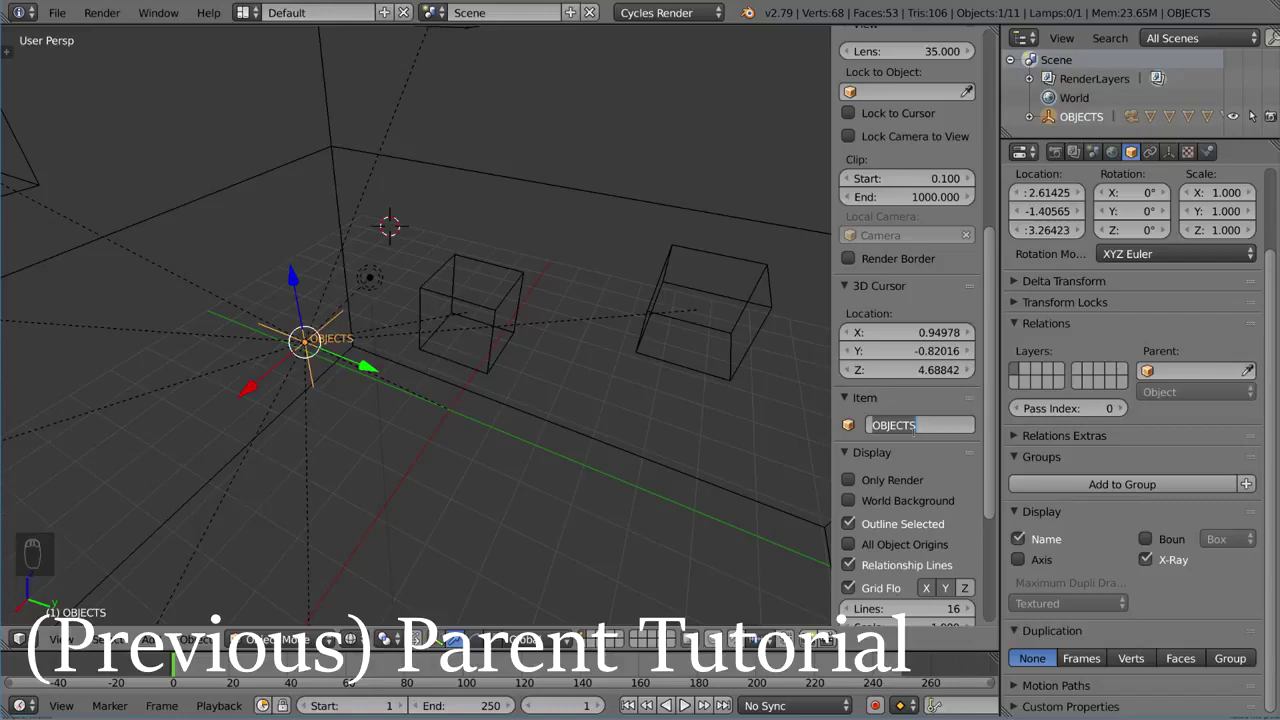
type("Set")
key("Return")
left_click(919, 428)
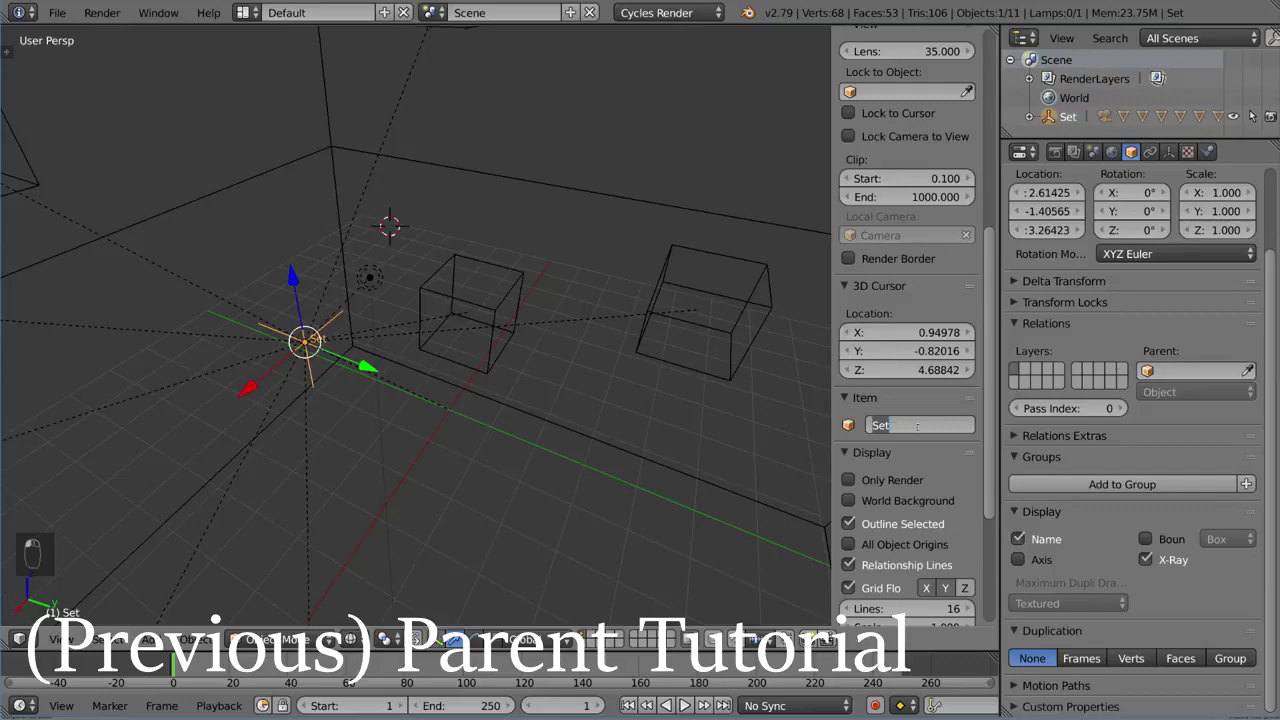
type("Environment 1")
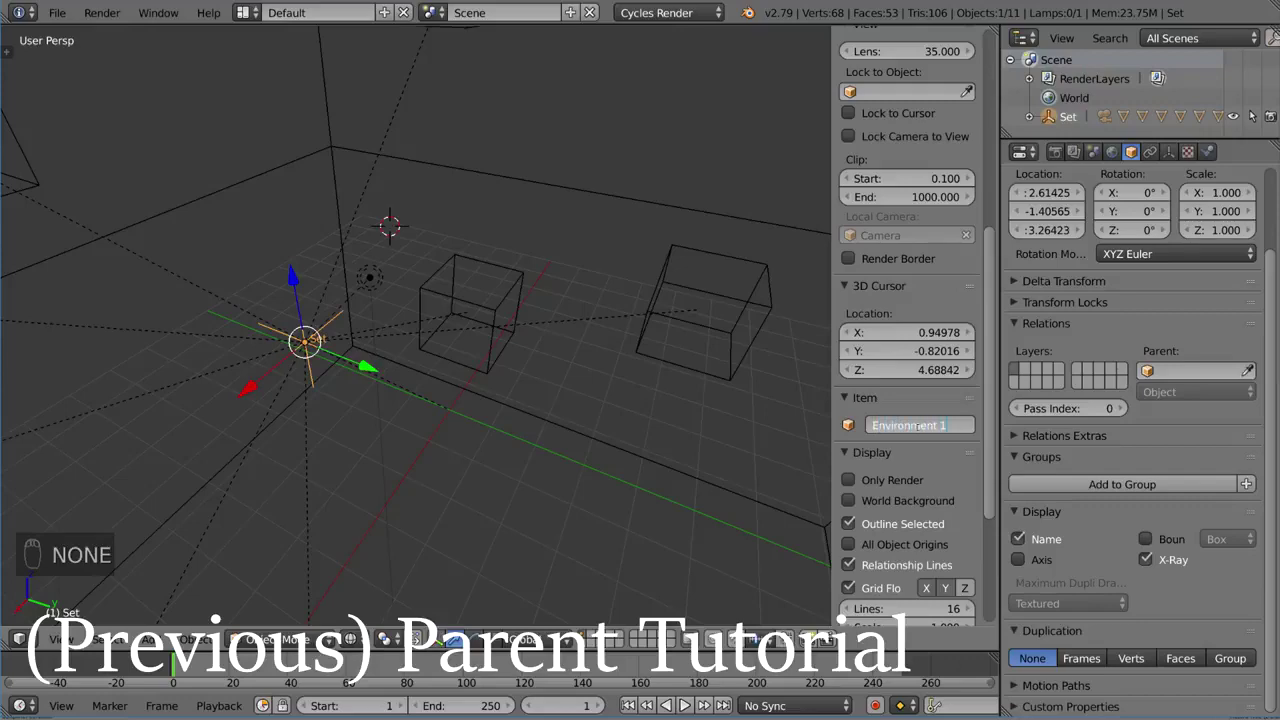
key("Return")
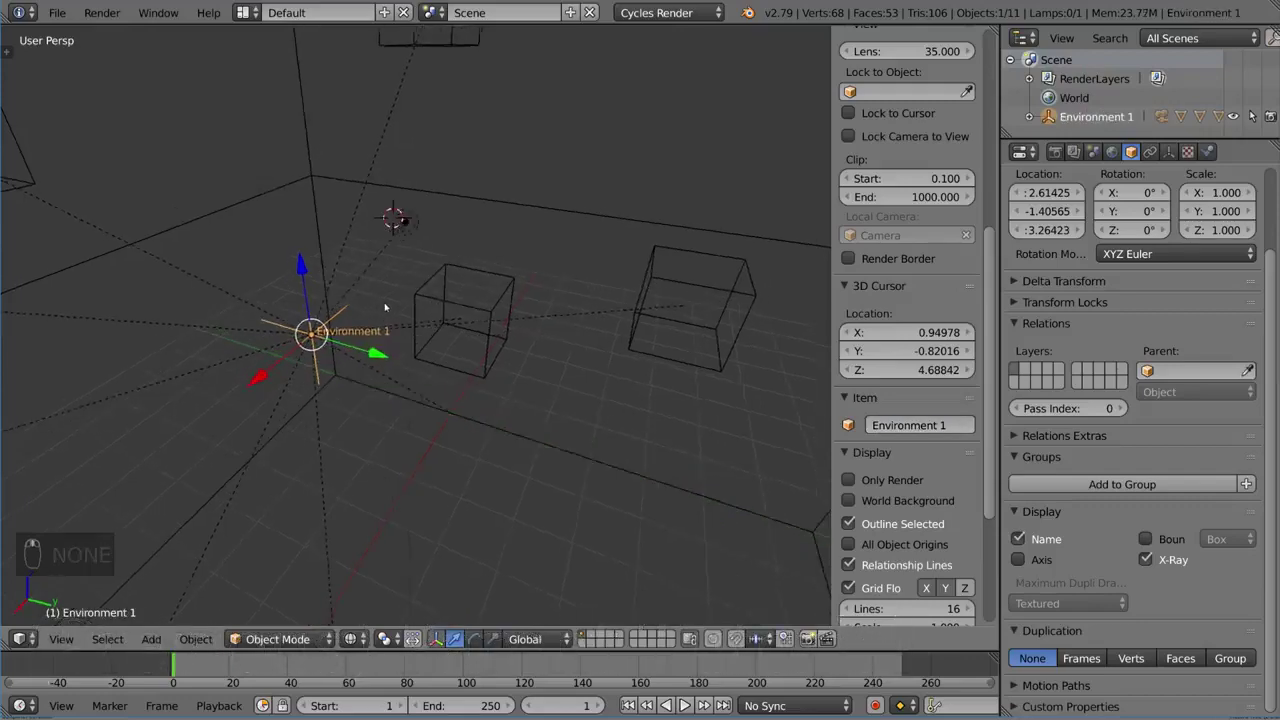
mouse_move(380, 330)
middle_mouse_down()
mouse_move(430, 303)
mouse_move(506, 322)
middle_mouse_up()
scroll(430, 303, "down", 5)
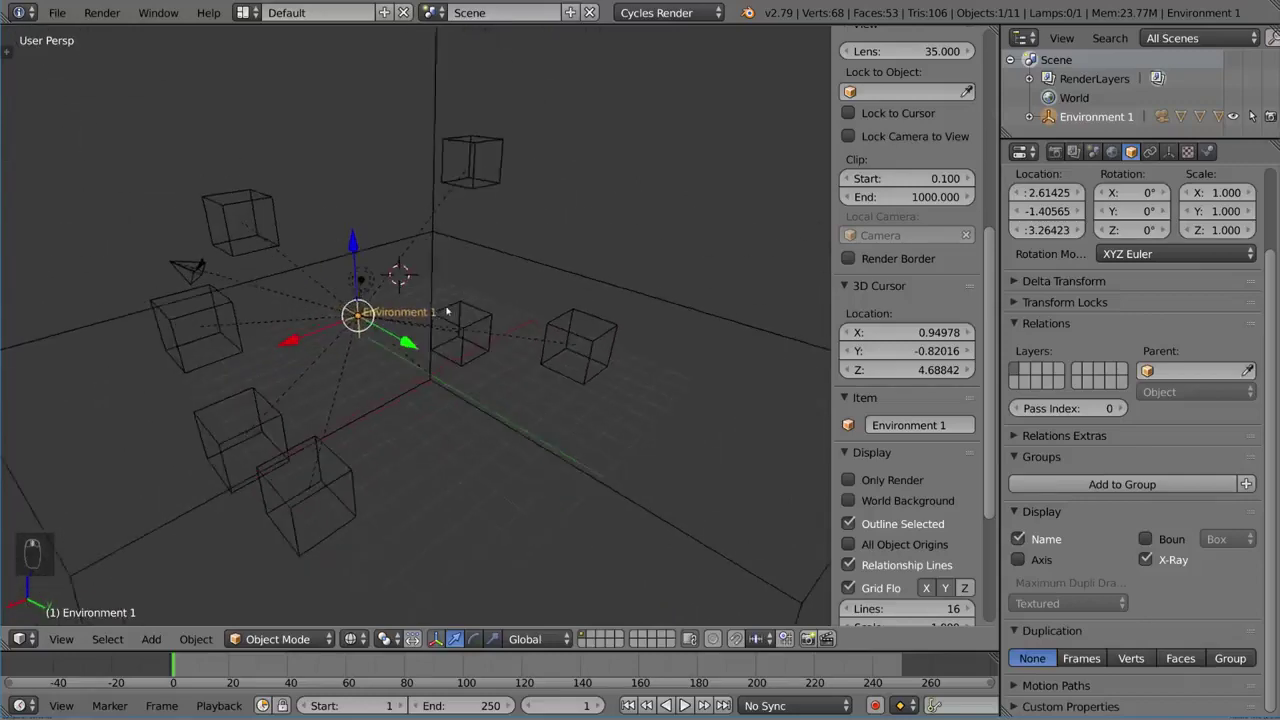
- Move Environment 1, set its Empty Display to Cube, and return to solid shading
key("g")
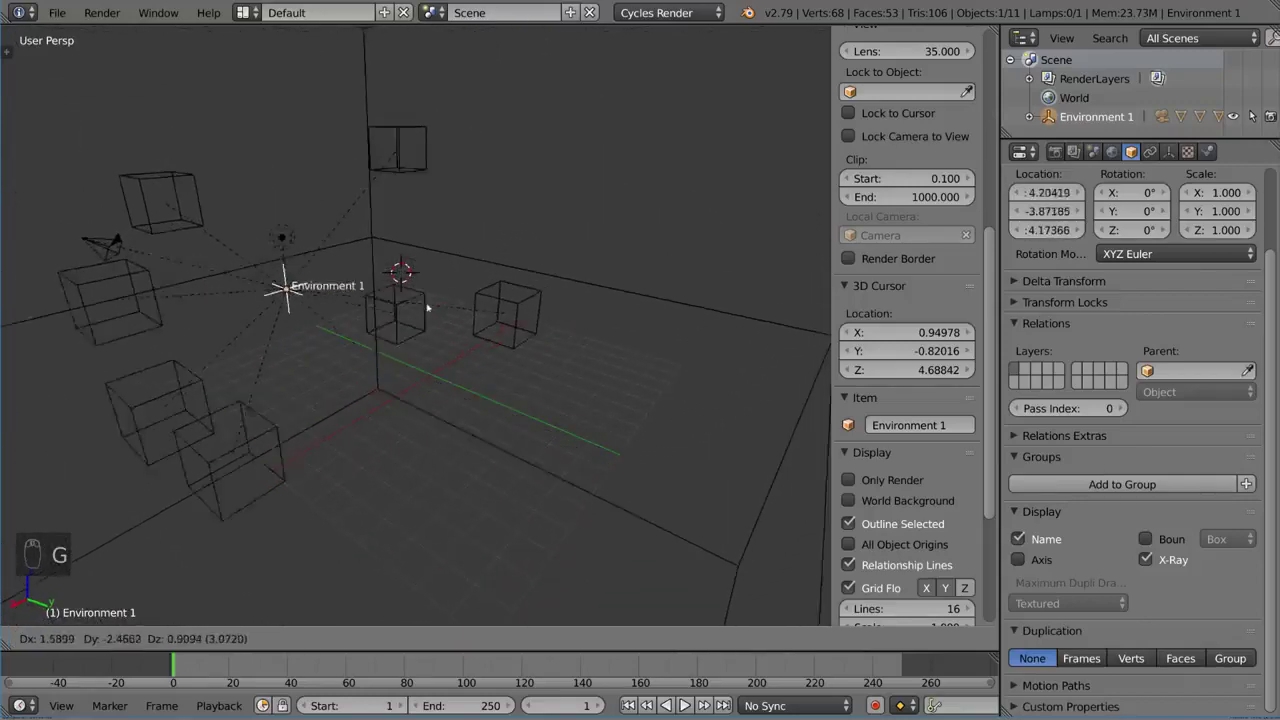
left_click(540, 346)
mouse_move(450, 330)
middle_mouse_down()
mouse_move(390, 350)
mouse_move(405, 335)
middle_mouse_up()
left_click(1188, 151)
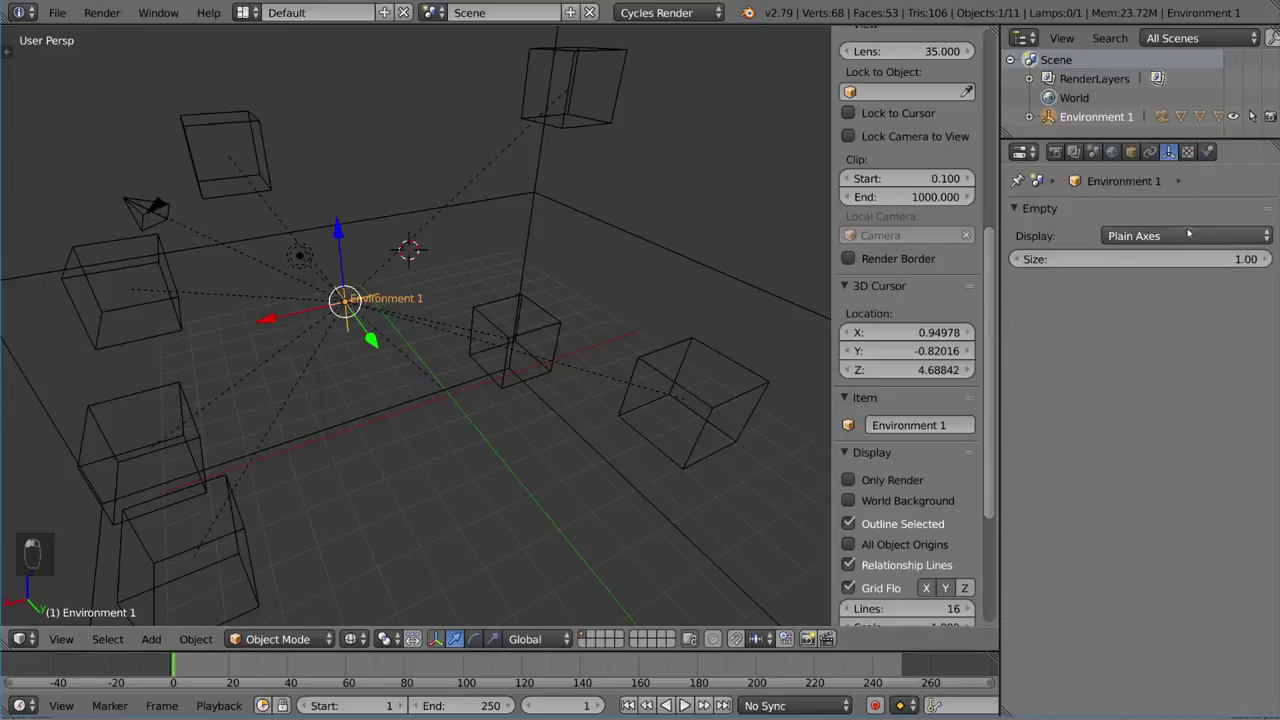
left_click(1160, 236)
left_click(1121, 131)
mouse_move(557, 343)
middle_mouse_down()
mouse_move(574, 331)
mouse_move(502, 342)
mouse_move(530, 338)
middle_mouse_up()
key("g")
right_click(569, 337)
key("z")
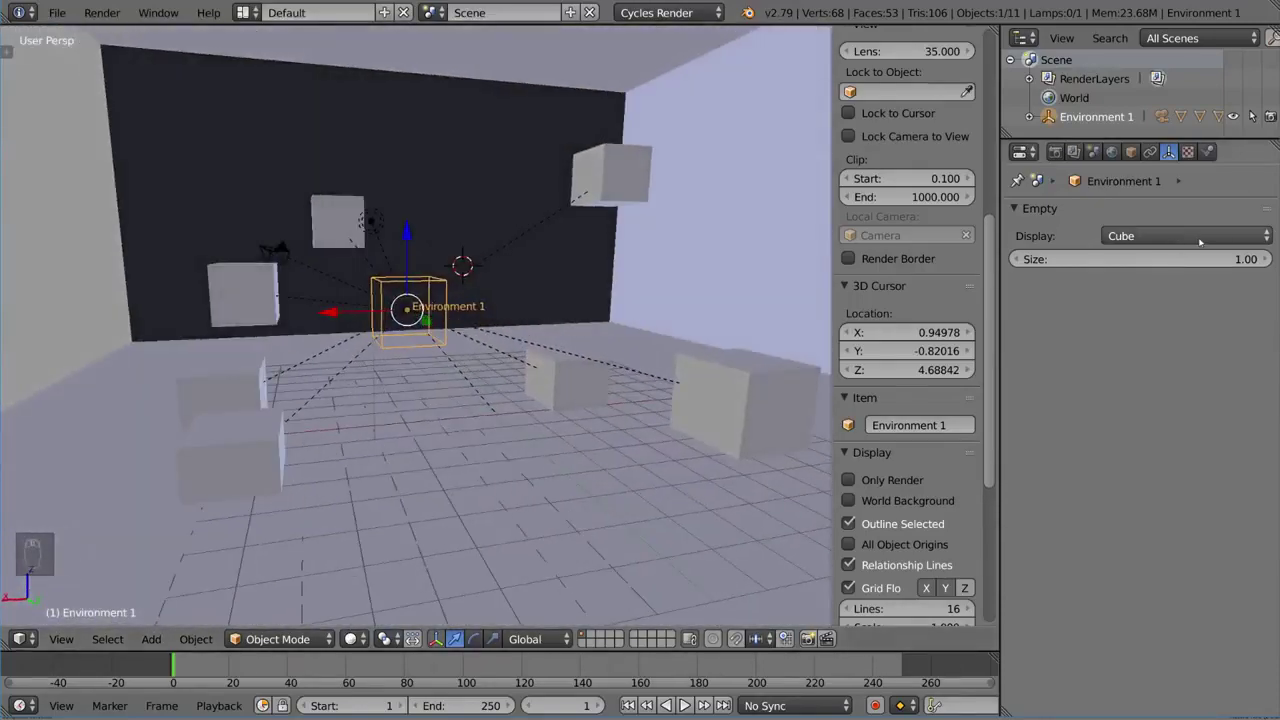
- Keep the Cube display and set the empty's size to 22.19 around the room
left_click(1185, 236)
left_click(1122, 131)
mouse_move(1130, 259)
left_mouse_down()
mouse_move(1230, 259)
mouse_move(1120, 265)
left_mouse_up()
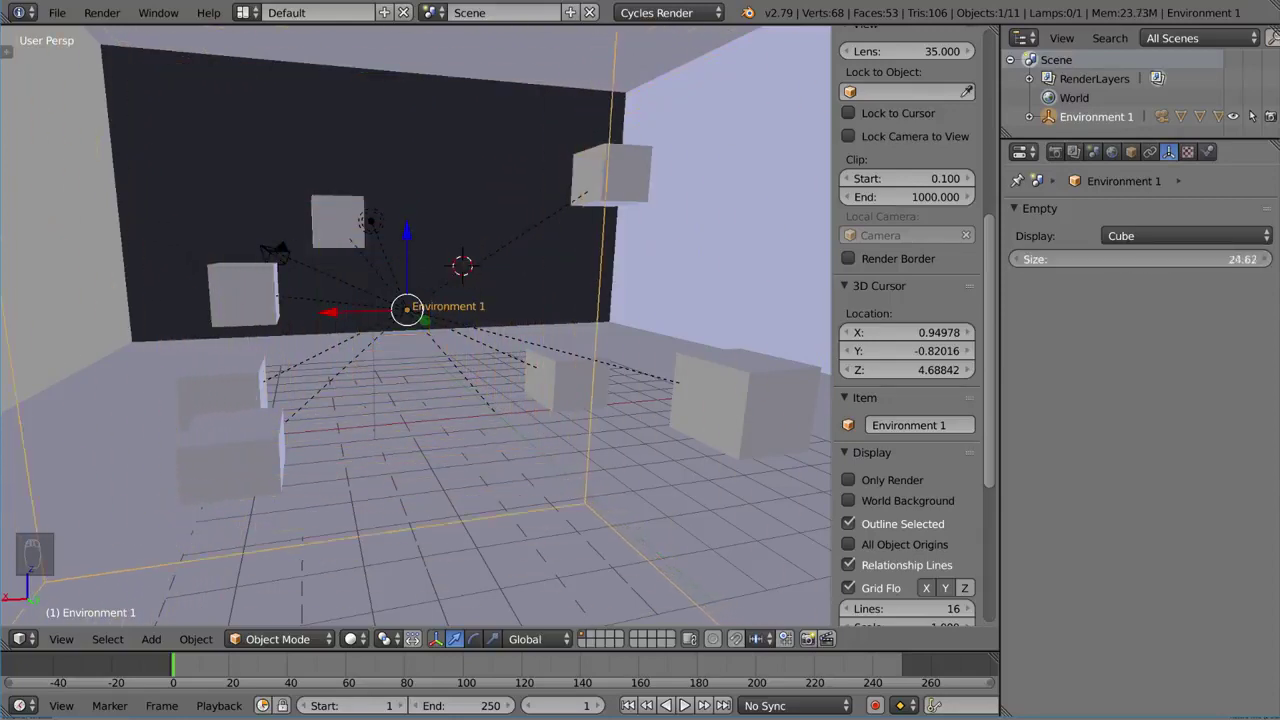
key("KP_Decimal")
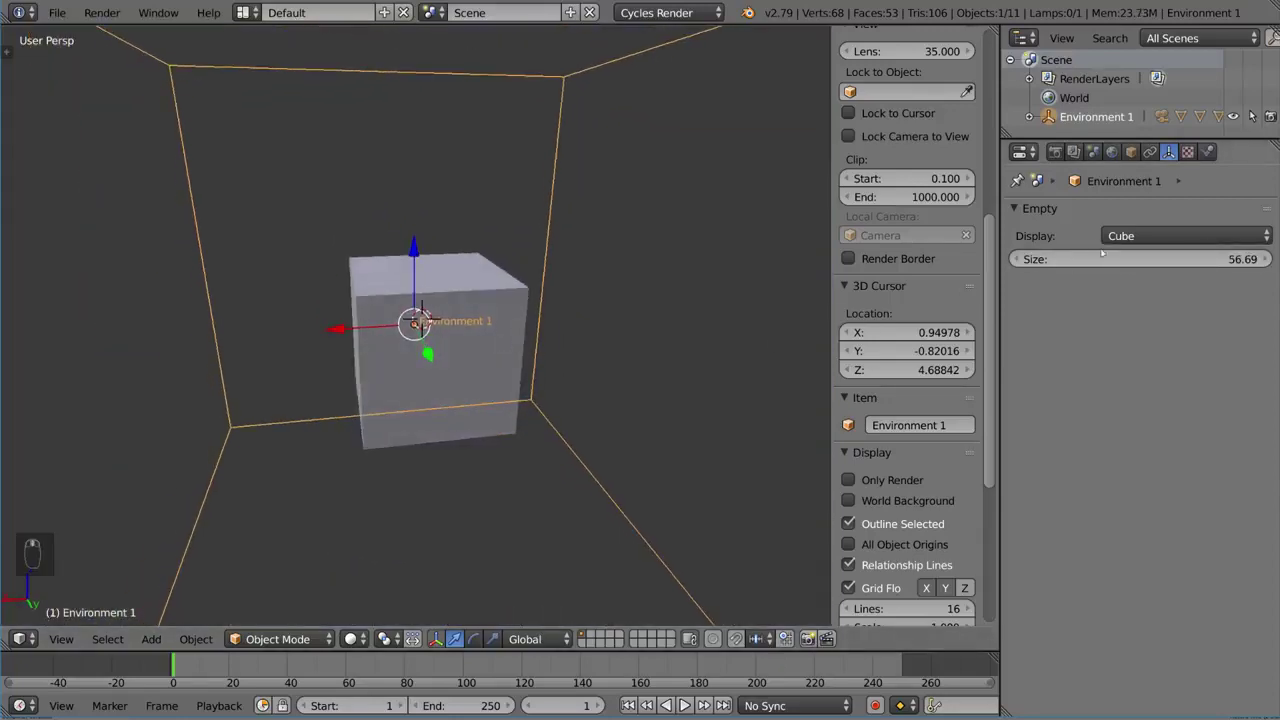
left_click_drag(1120, 259, 1050, 259)
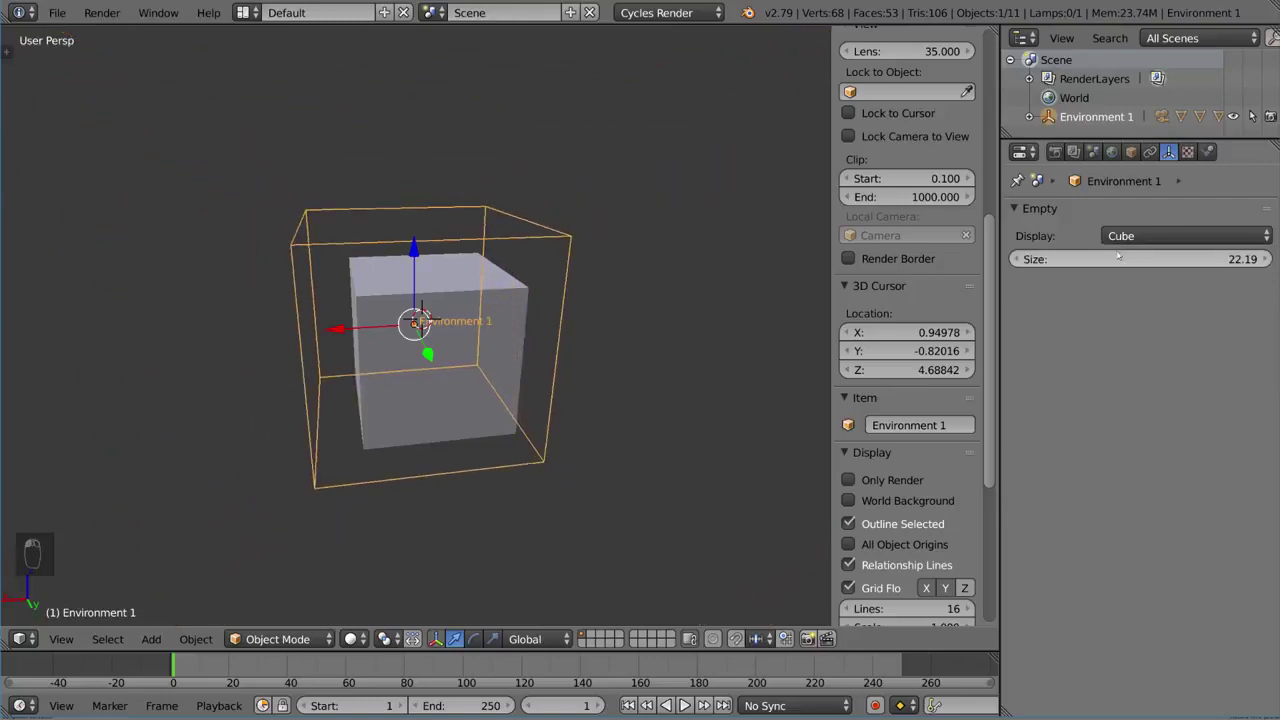
mouse_move(613, 347)
middle_mouse_down()
mouse_move(614, 289)
mouse_move(706, 297)
mouse_move(665, 343)
mouse_move(537, 280)
mouse_move(548, 319)
mouse_move(507, 320)
middle_mouse_up()
scroll(517, 286, "up", 3)
scroll(507, 320, "up", 3)
- Test-move Environment 1 to confirm the whole room set follows, then cancel
key("g")
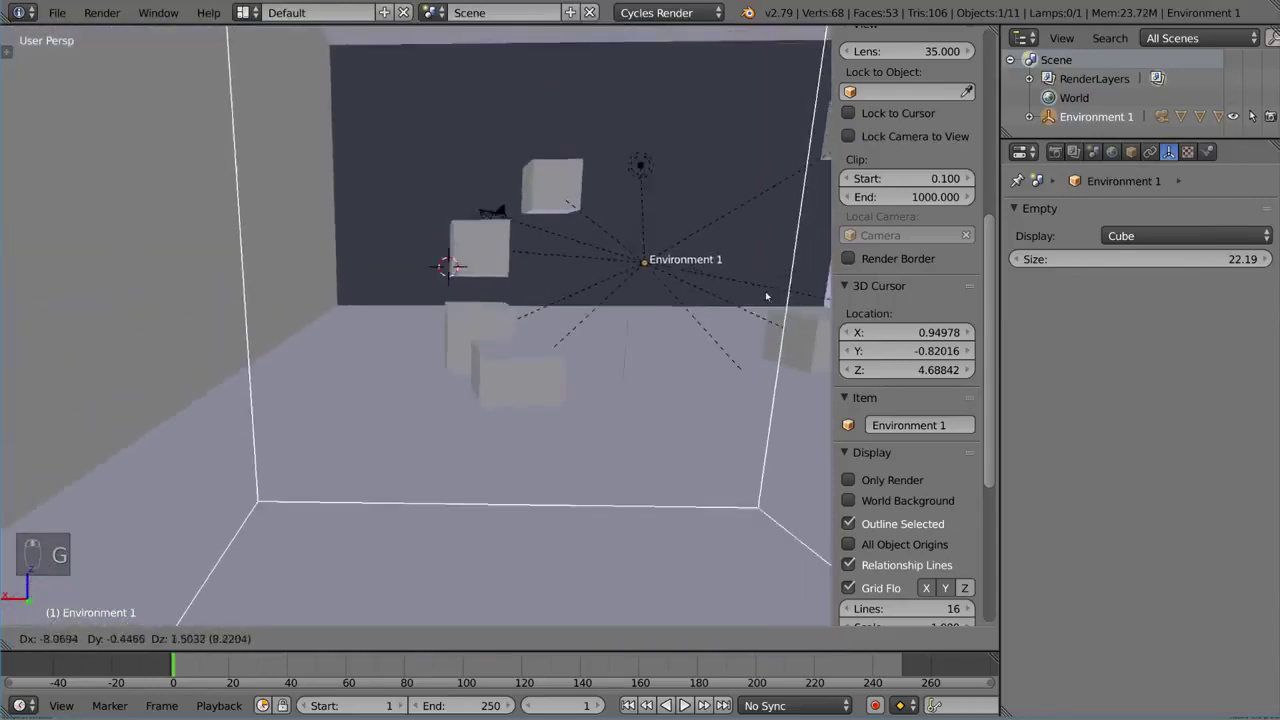
right_click(615, 310)
scroll(615, 310, "down", 4)
mouse_move(603, 300)
middle_mouse_down()
mouse_move(604, 251)
mouse_move(514, 257)
mouse_move(620, 246)
mouse_move(666, 277)
middle_mouse_up()
scroll(650, 245, "up", 3)
scroll(646, 266, "down", 3)
key("g")
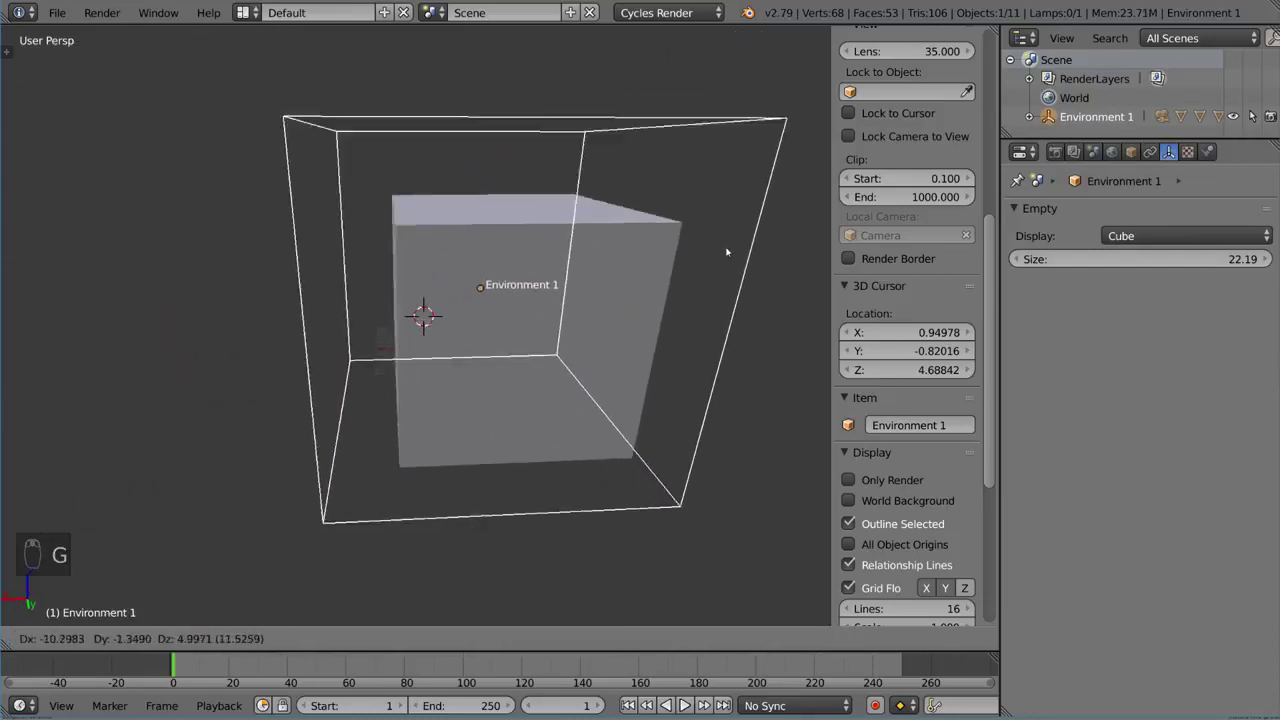
key("Escape")
scroll(546, 271, "up", 5)
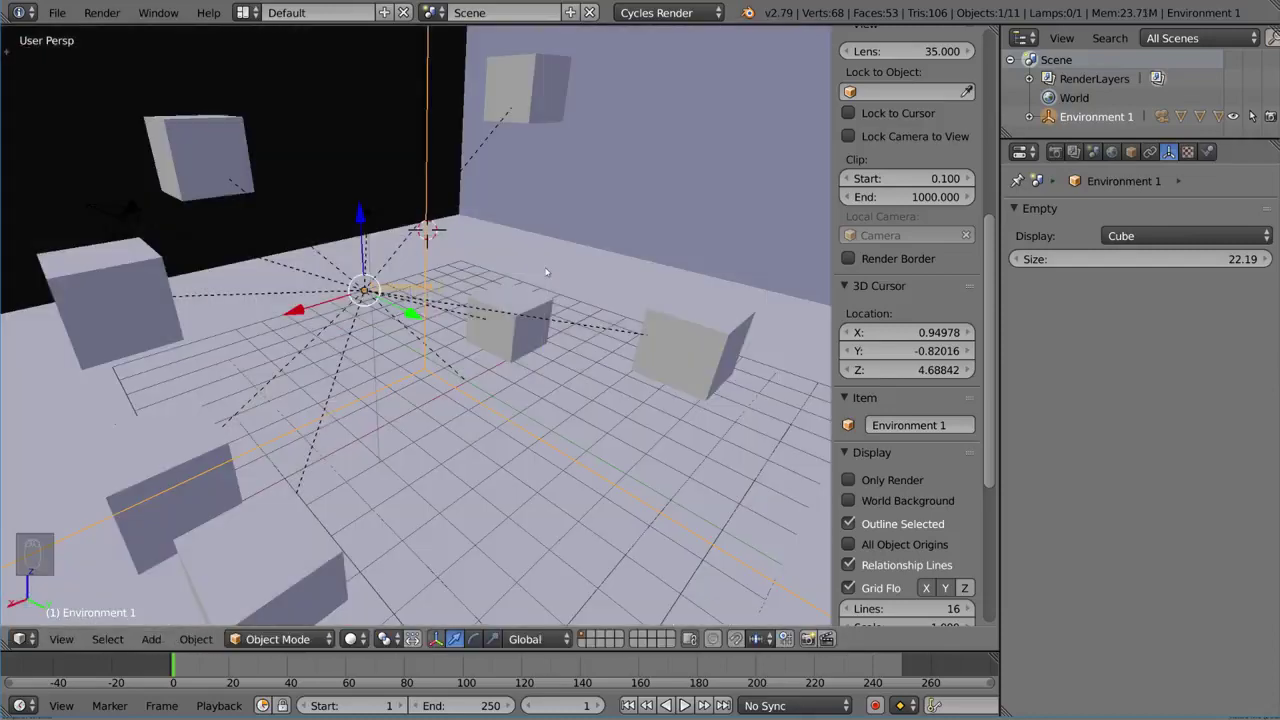